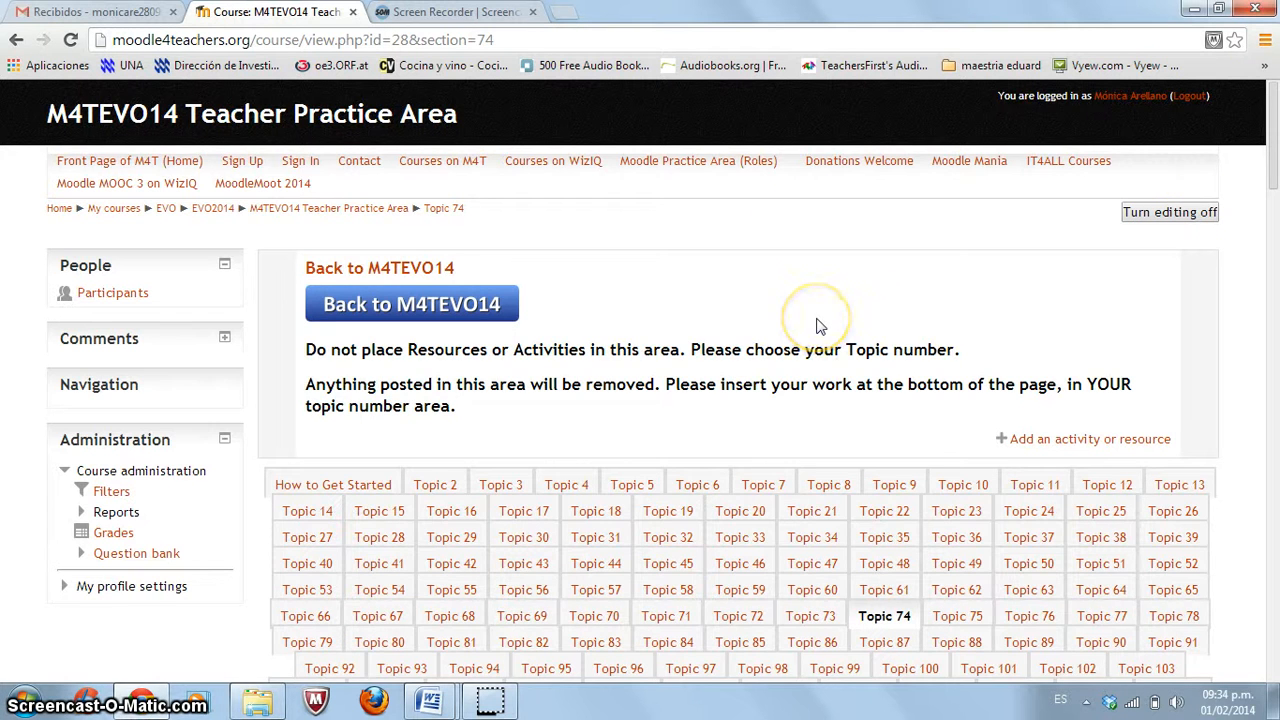
Go to the Topic 74 content and review its resources from Bridgewater Associates Ray Dalio Principles through the Sir Ken Robinson video link.
scroll(963, 331, "down", 3)
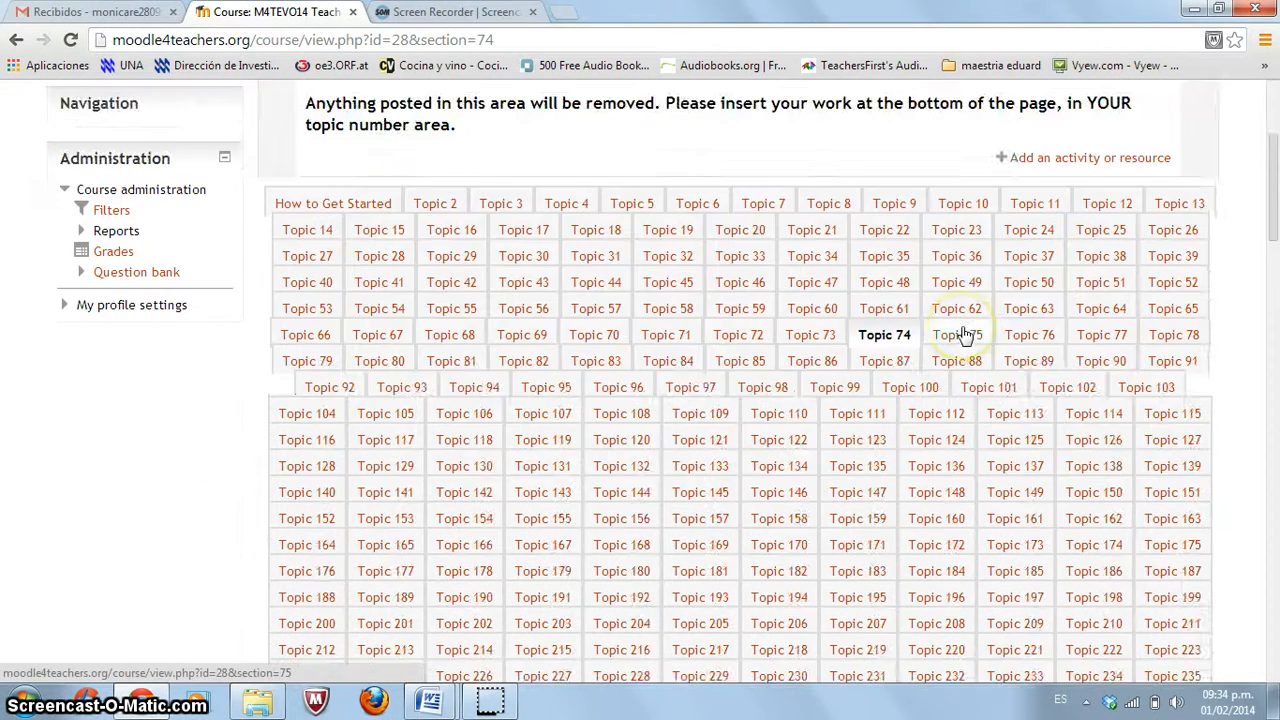
scroll(963, 334, "down", 8)
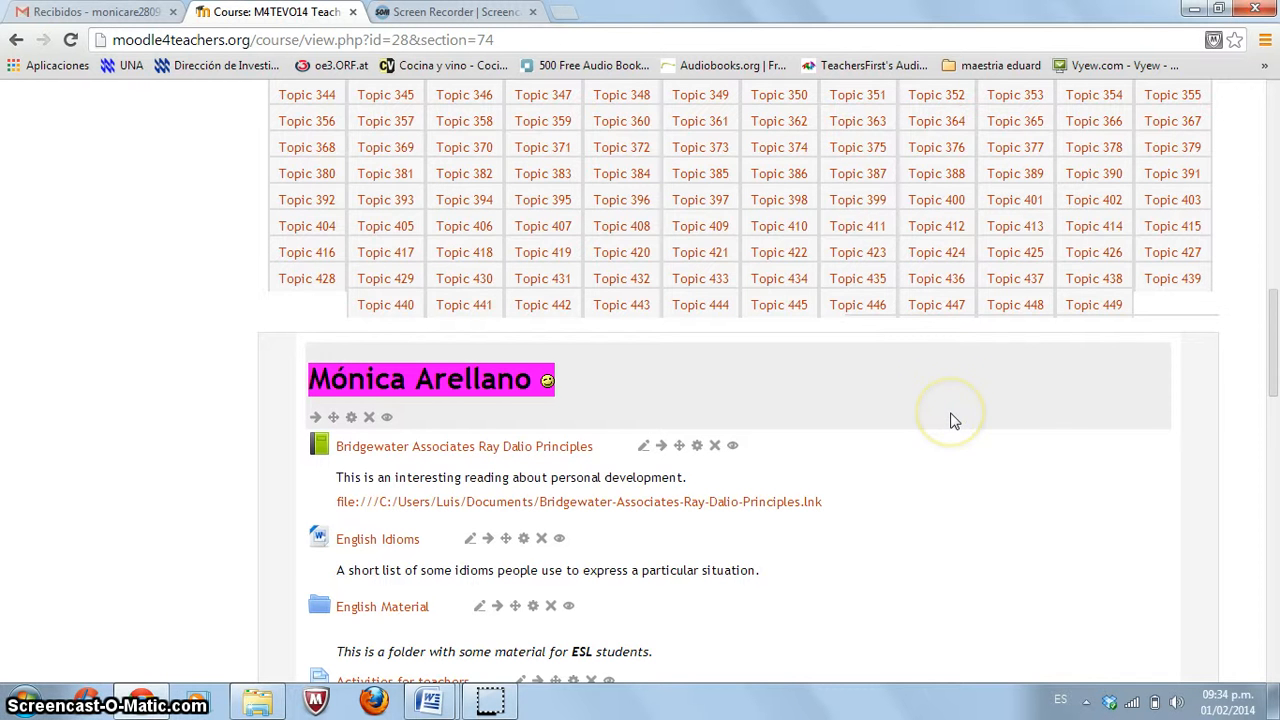
scroll(953, 421, "down", 3)
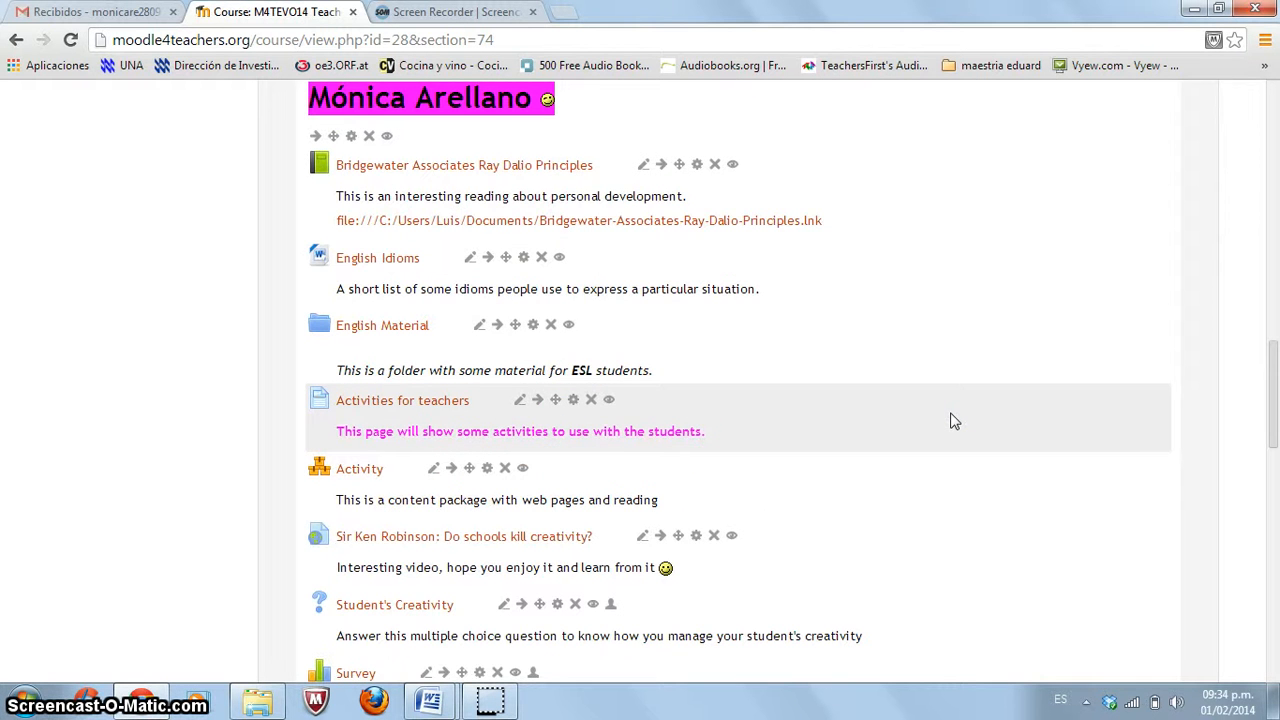
scroll(857, 246, "up", 1)
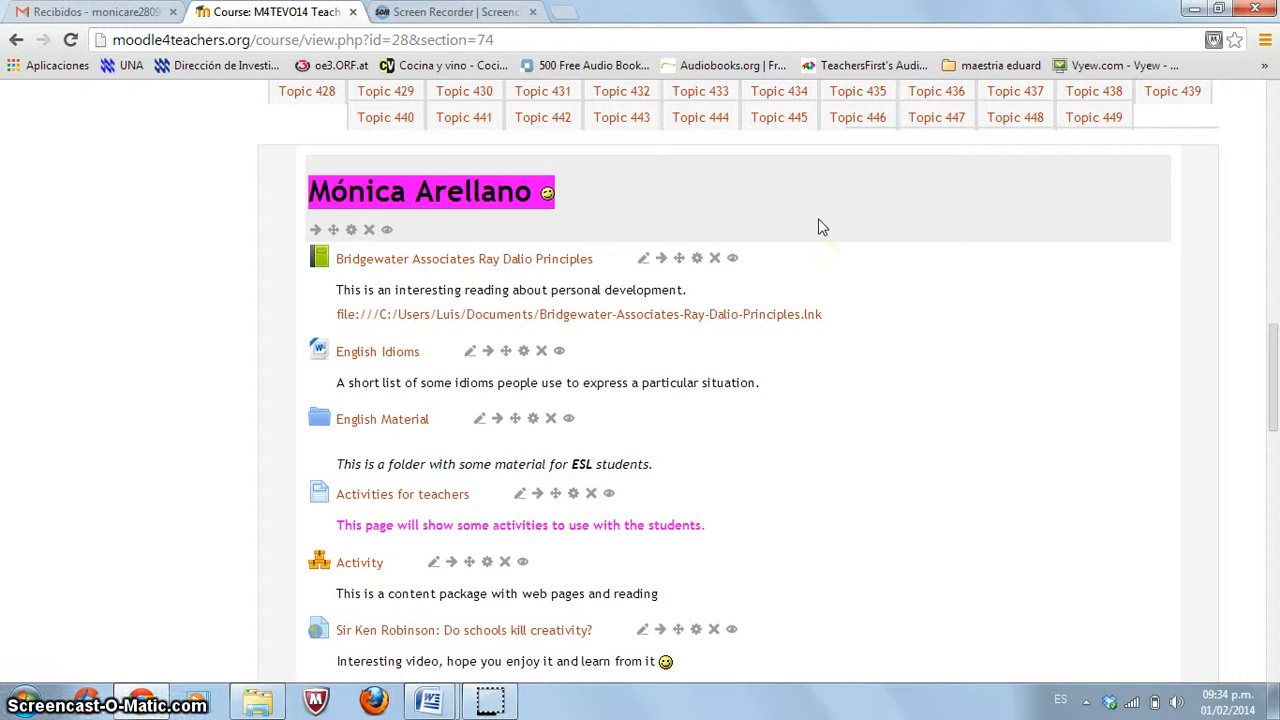
scroll(820, 227, "down", 2)
scroll(820, 227, "up", 1)
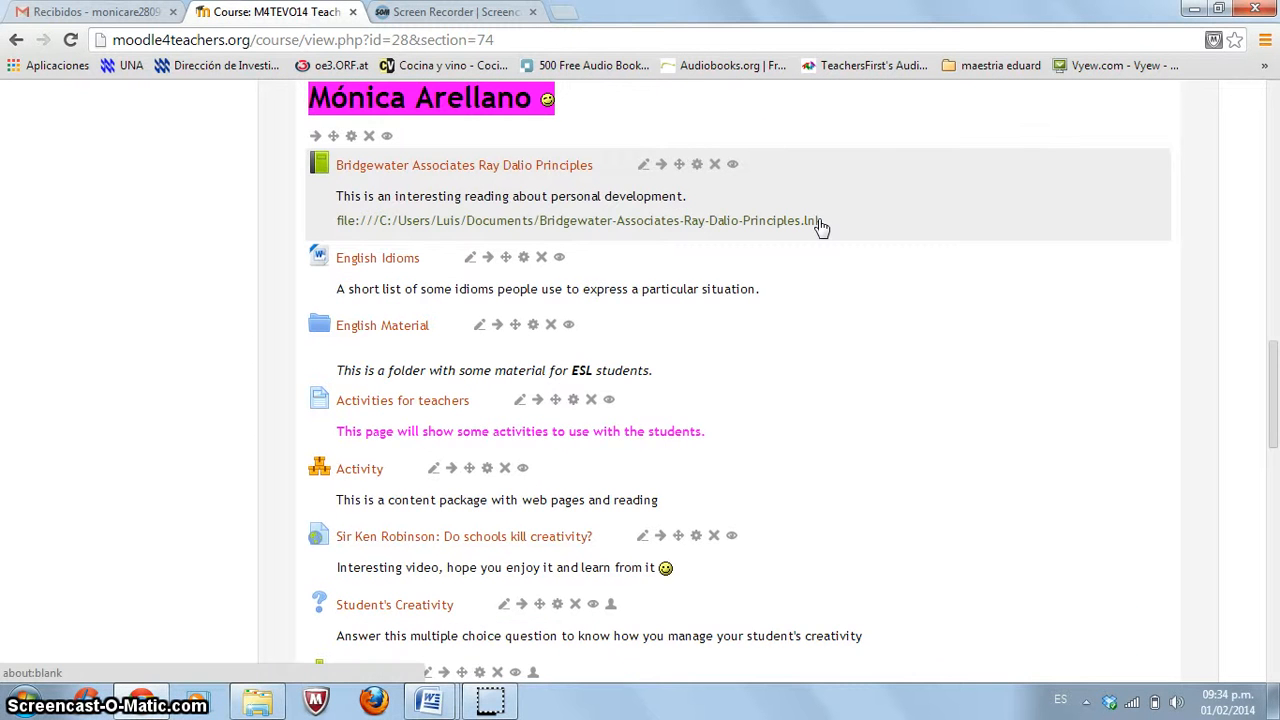
scroll(820, 227, "down", 1)
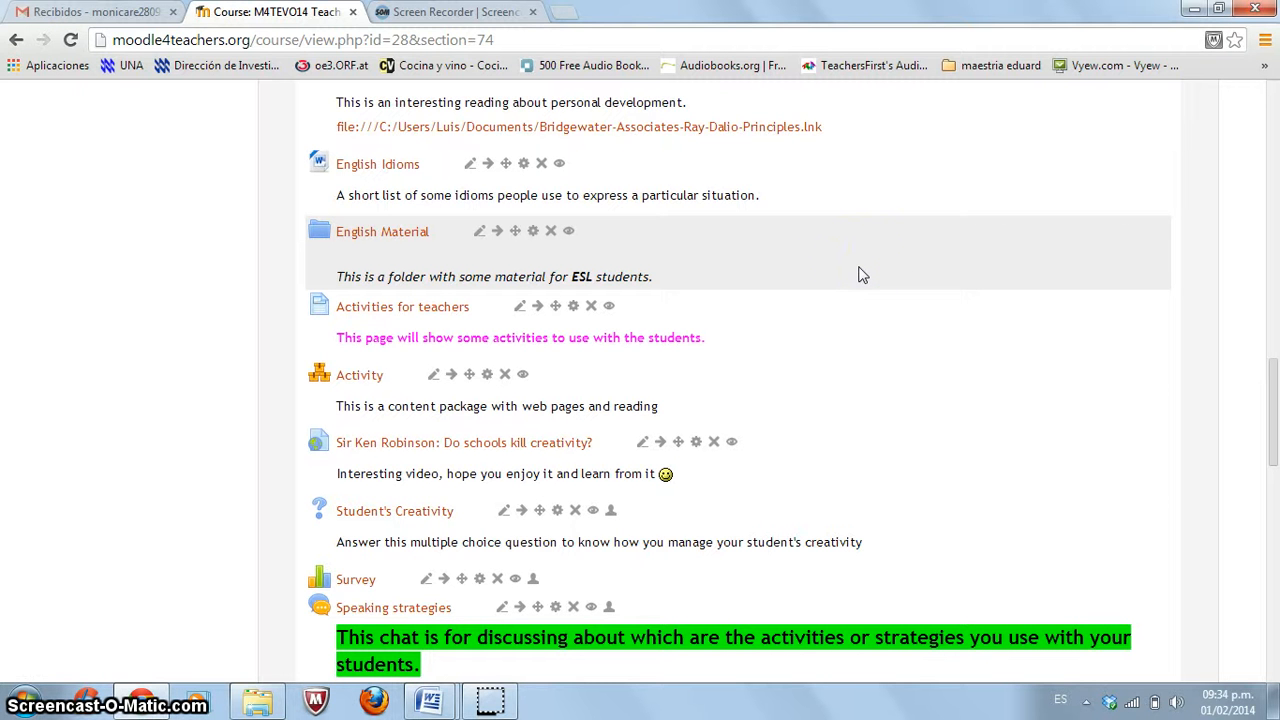
scroll(862, 275, "down", 1)
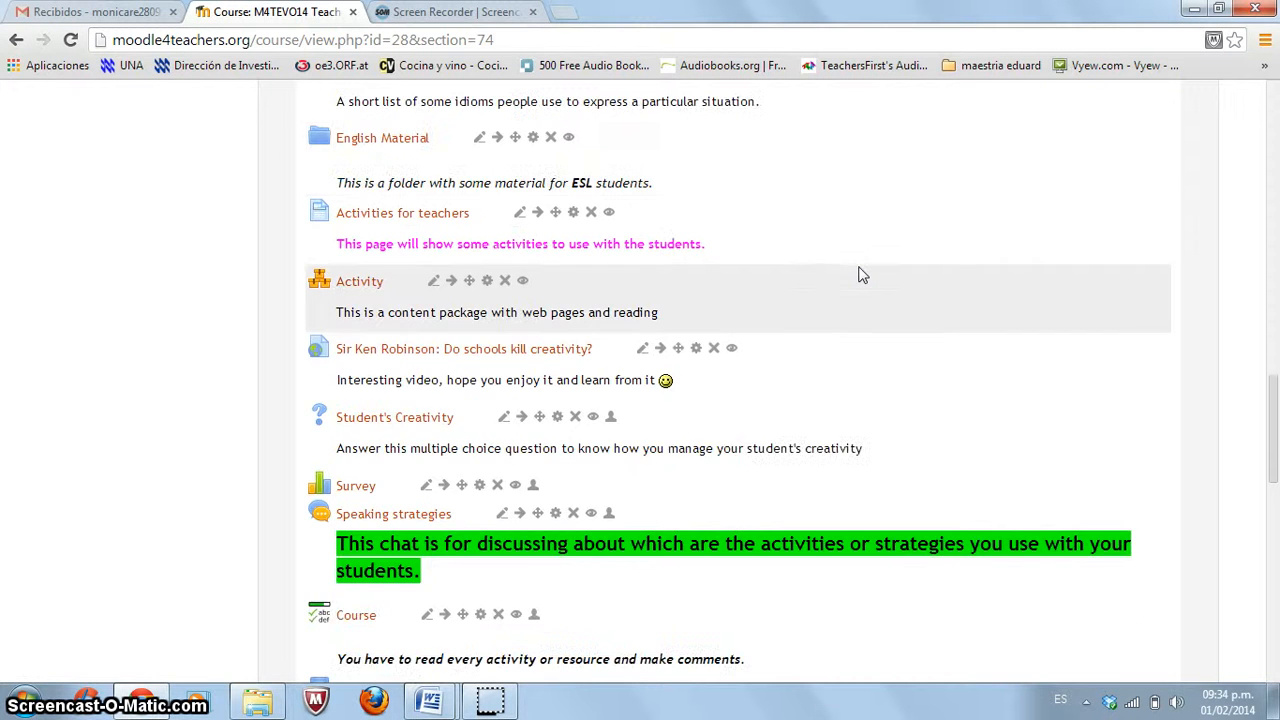
scroll(862, 275, "up", 1)
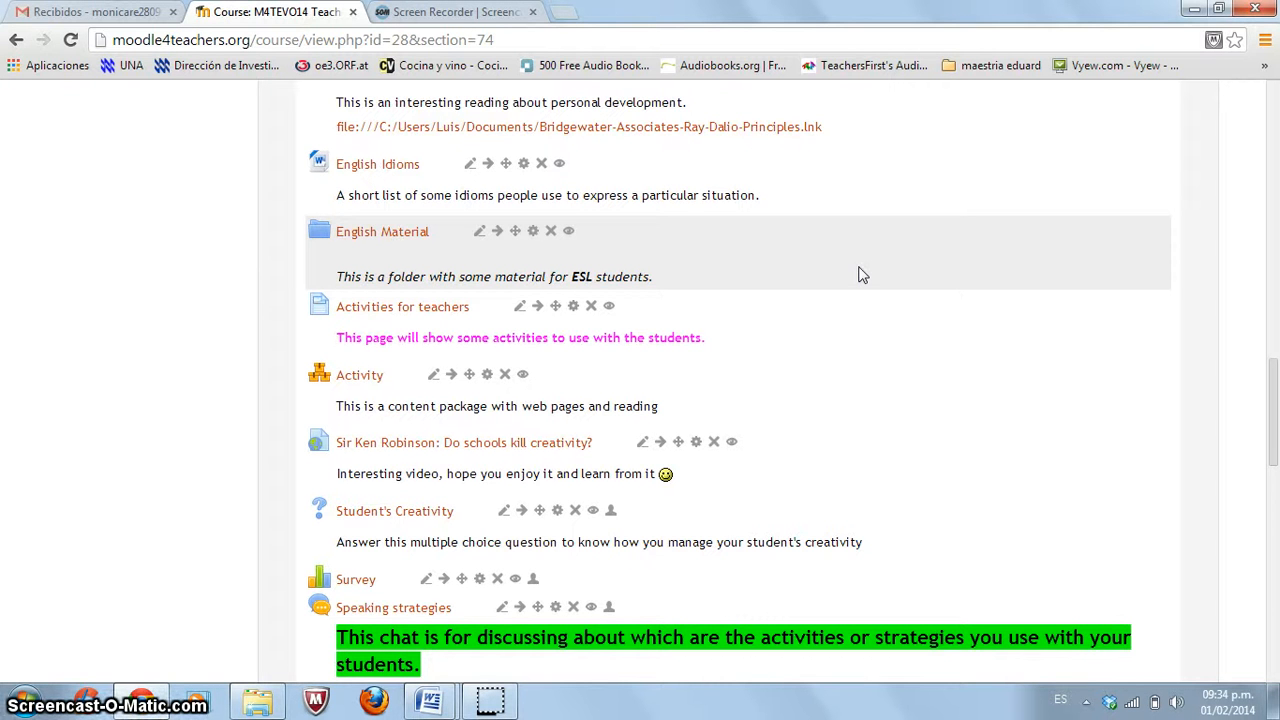
scroll(862, 275, "down", 1)
scroll(862, 275, "up", 2)
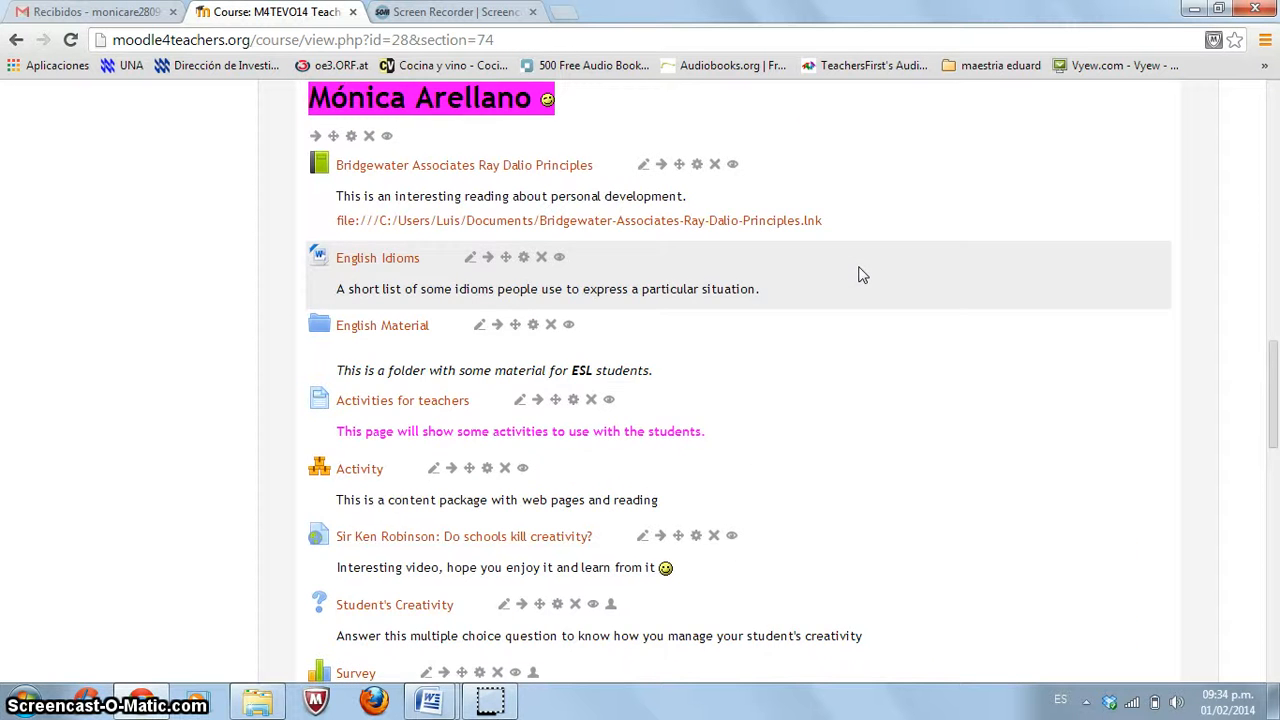
scroll(862, 275, "down", 1)
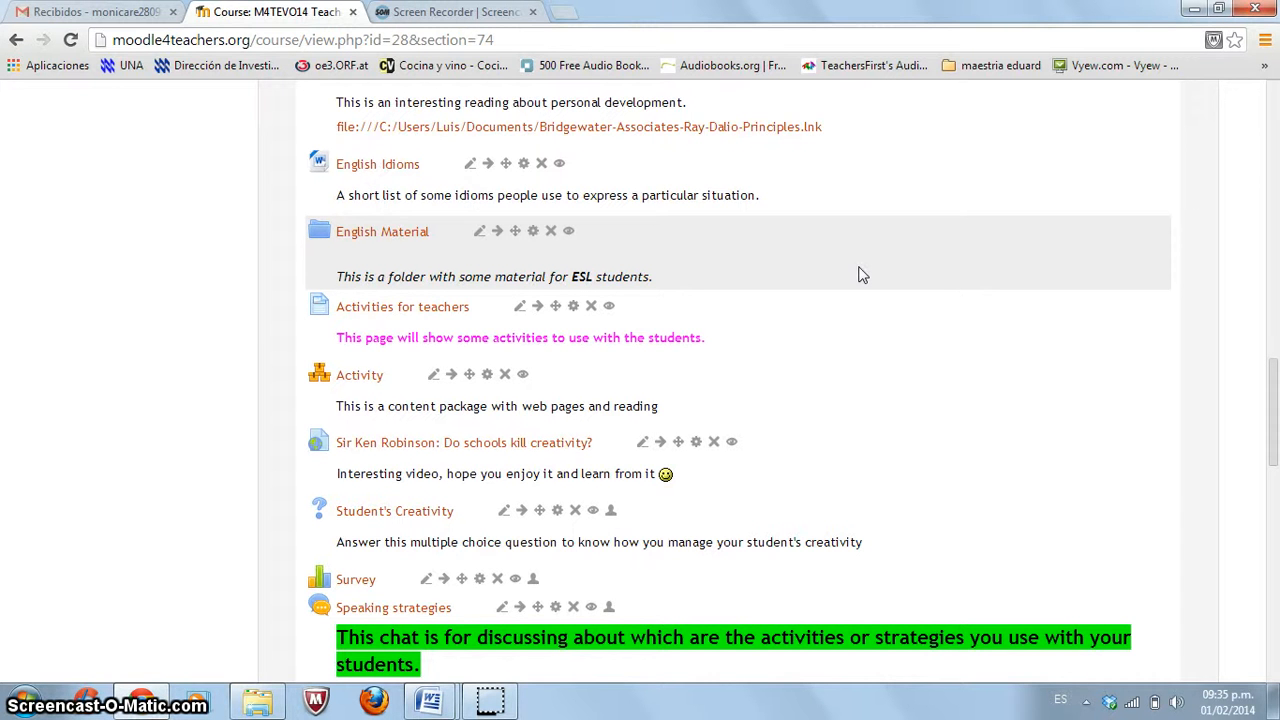
scroll(862, 275, "down", 1)
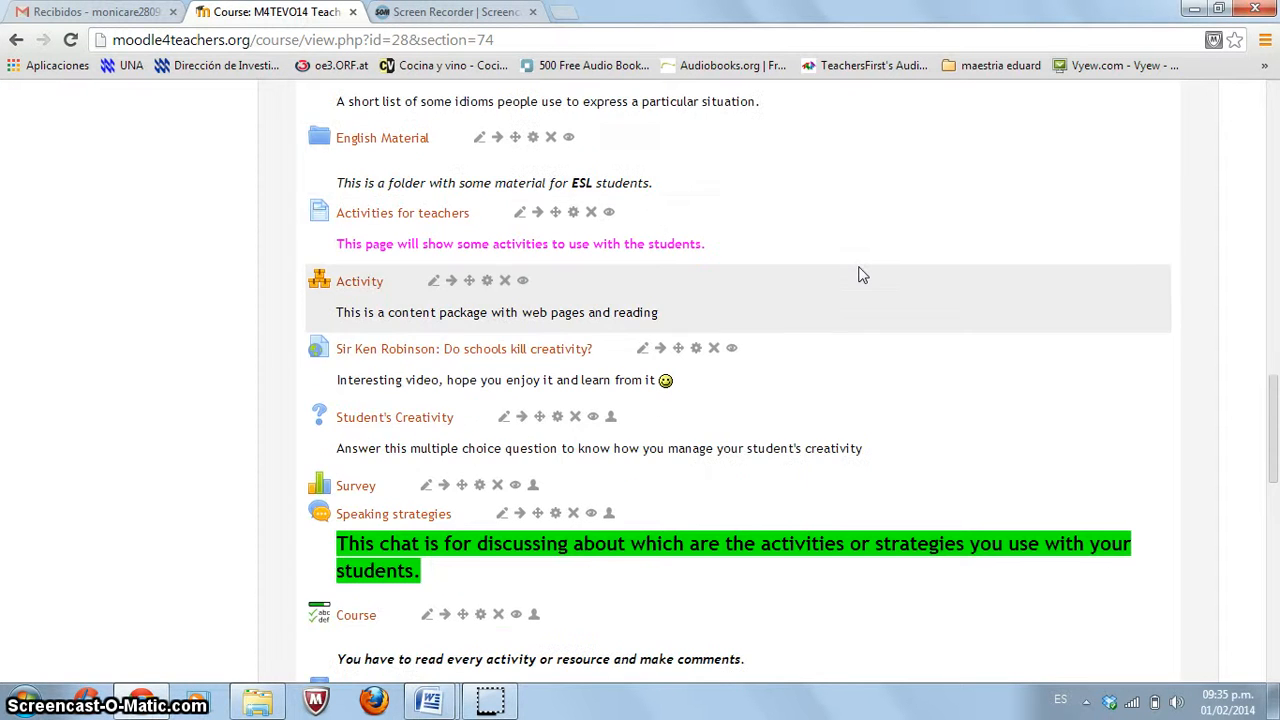
scroll(862, 275, "down", 1)
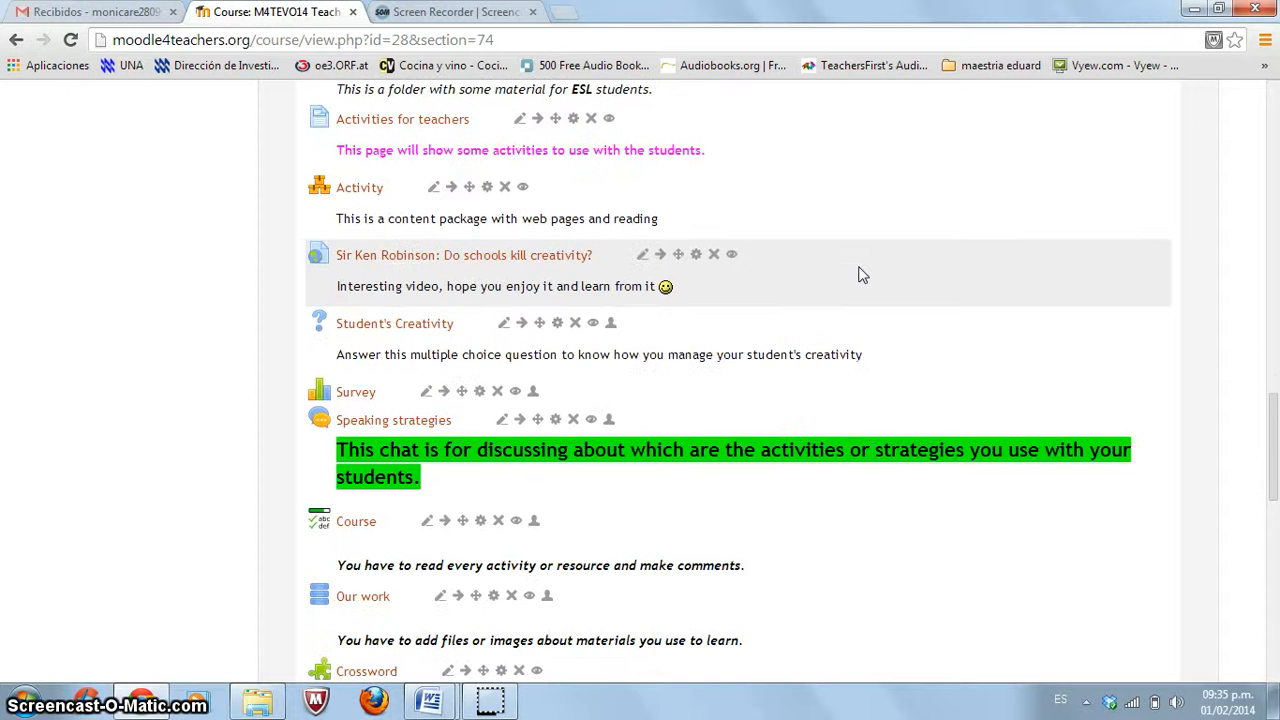
Review the Student's Creativity question, the Survey and the Speaking strategies chat with its description.
scroll(862, 275, "down", 1)
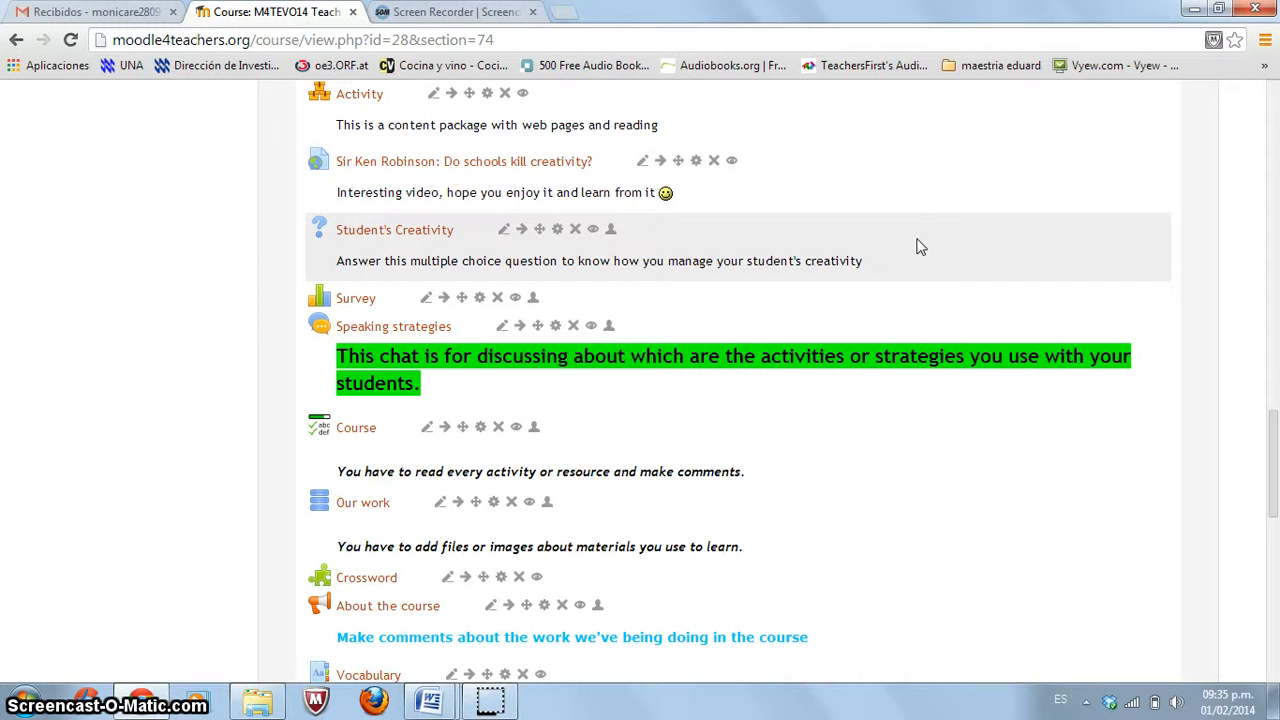
scroll(918, 246, "down", 1)
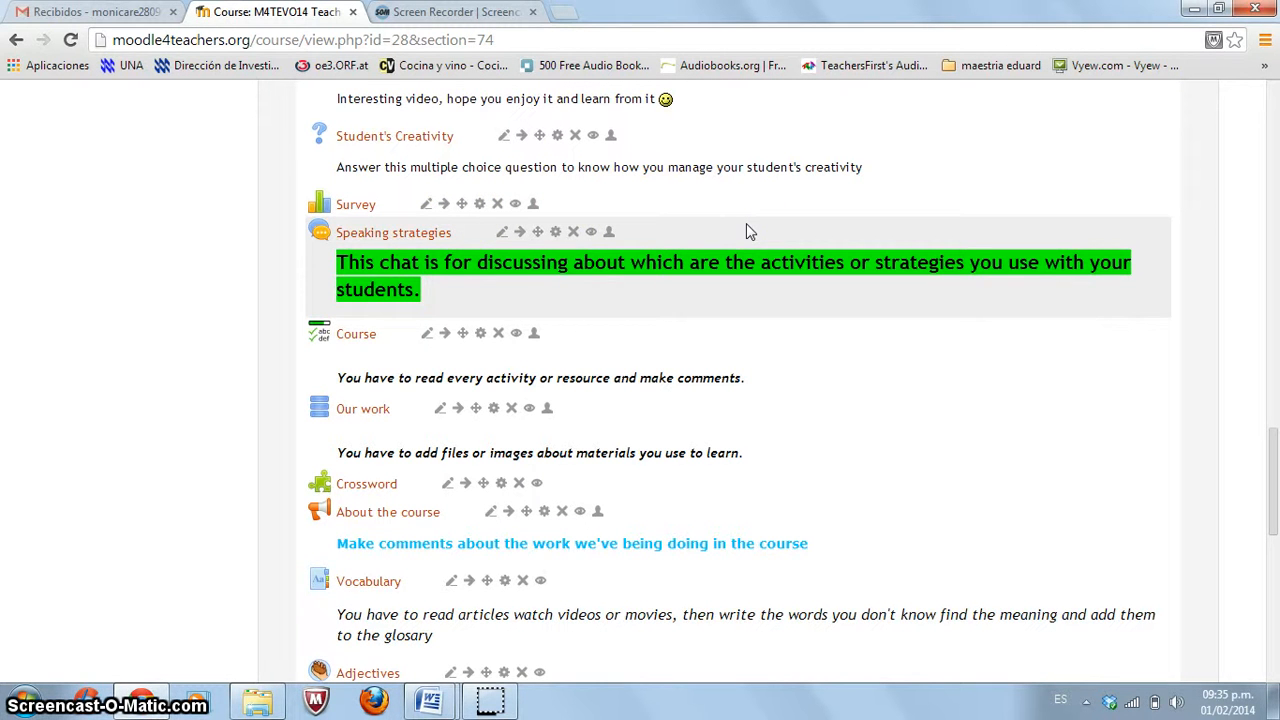
left_click(730, 280)
scroll(771, 273, "down", 1)
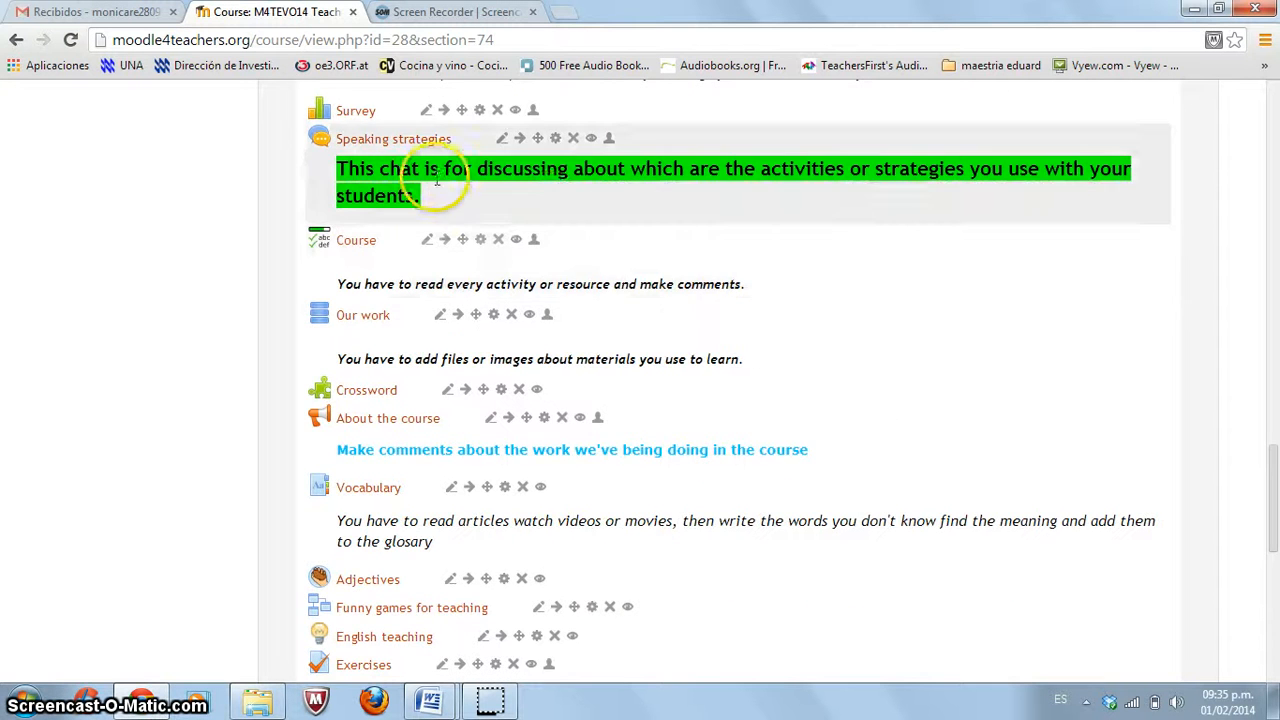
scroll(450, 185, "down", 1)
scroll(650, 190, "up", 2)
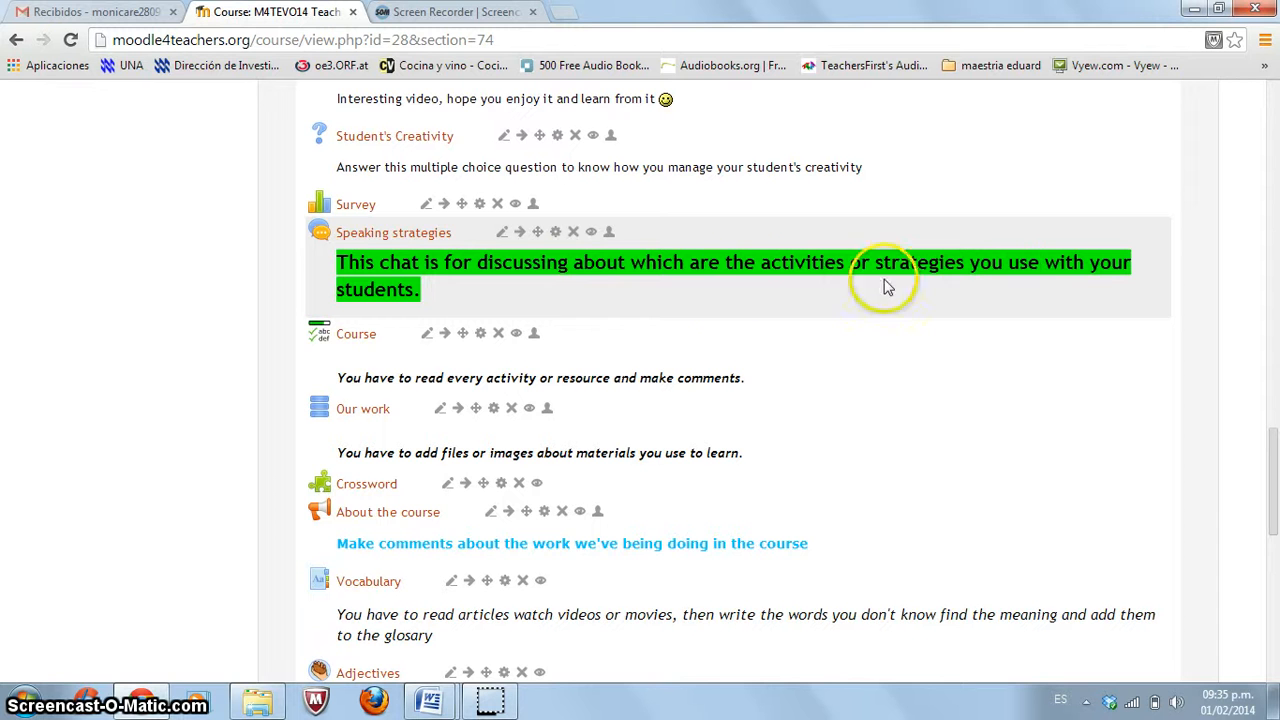
scroll(828, 300, "down", 1)
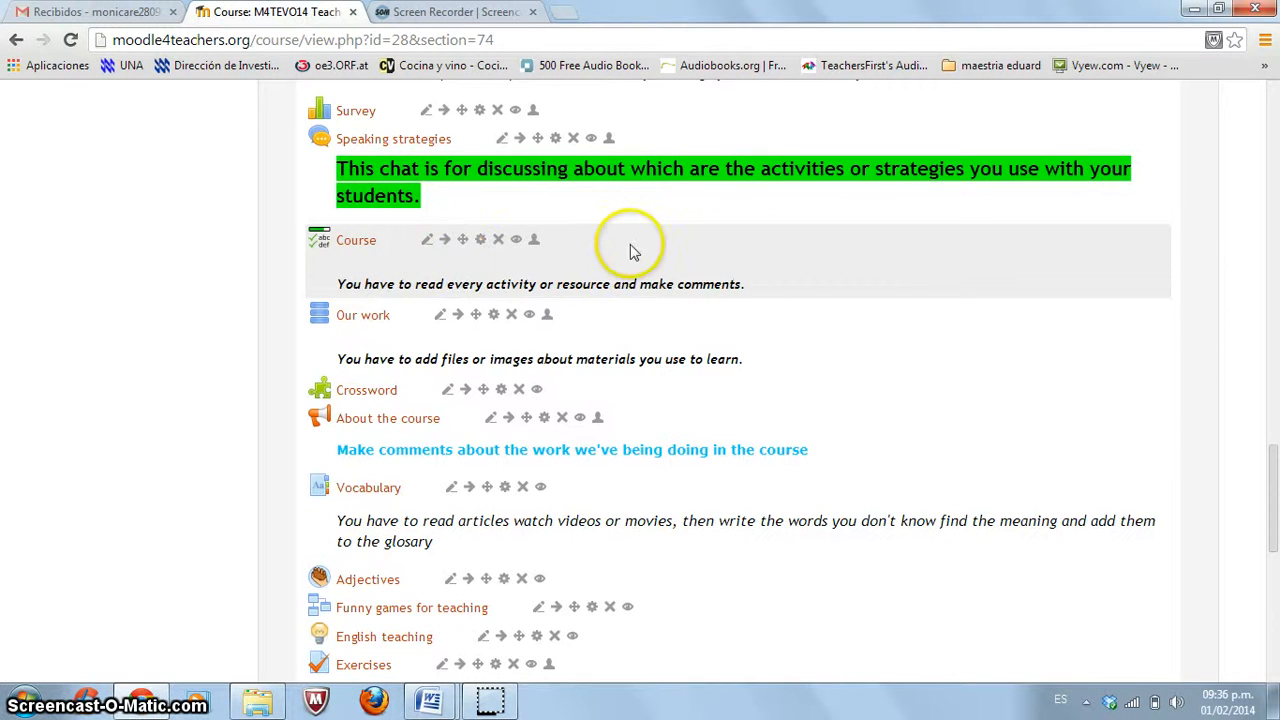
Review the Course checklist, the Our work database, Crossword, About the course and the Vocabulary glossary.
scroll(760, 270, "down", 1)
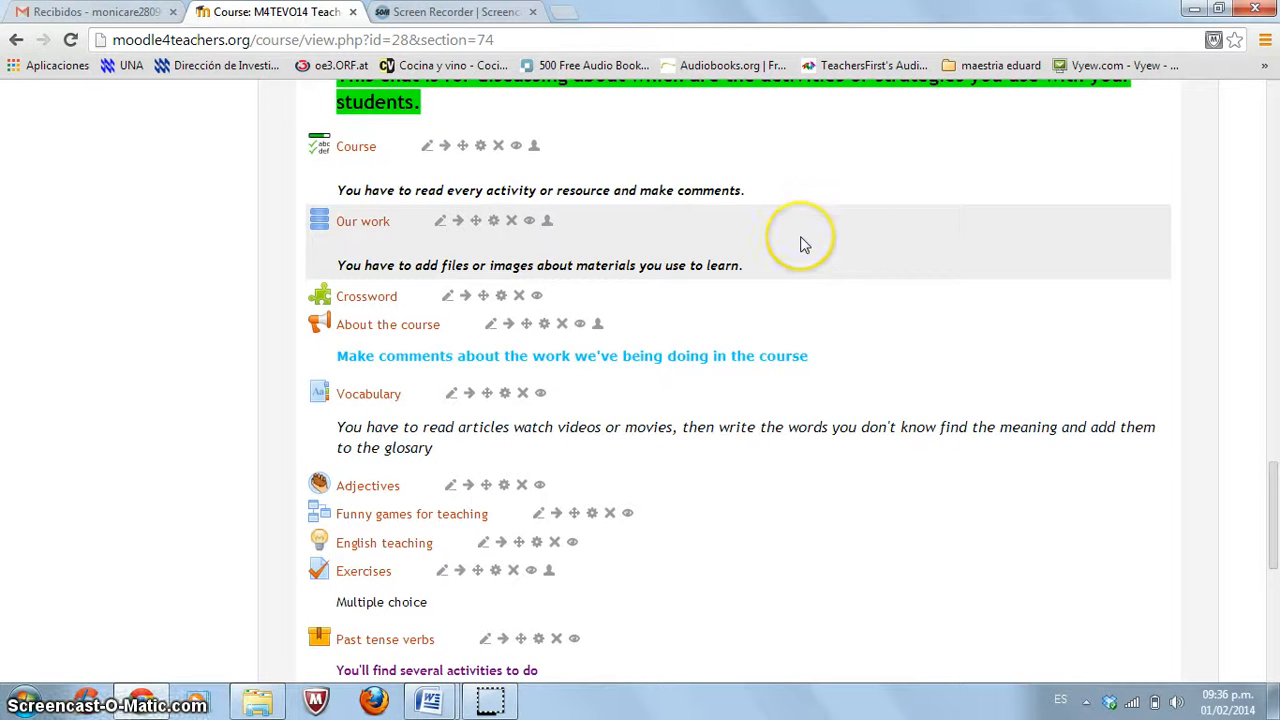
scroll(803, 243, "down", 1)
scroll(330, 170, "down", 1)
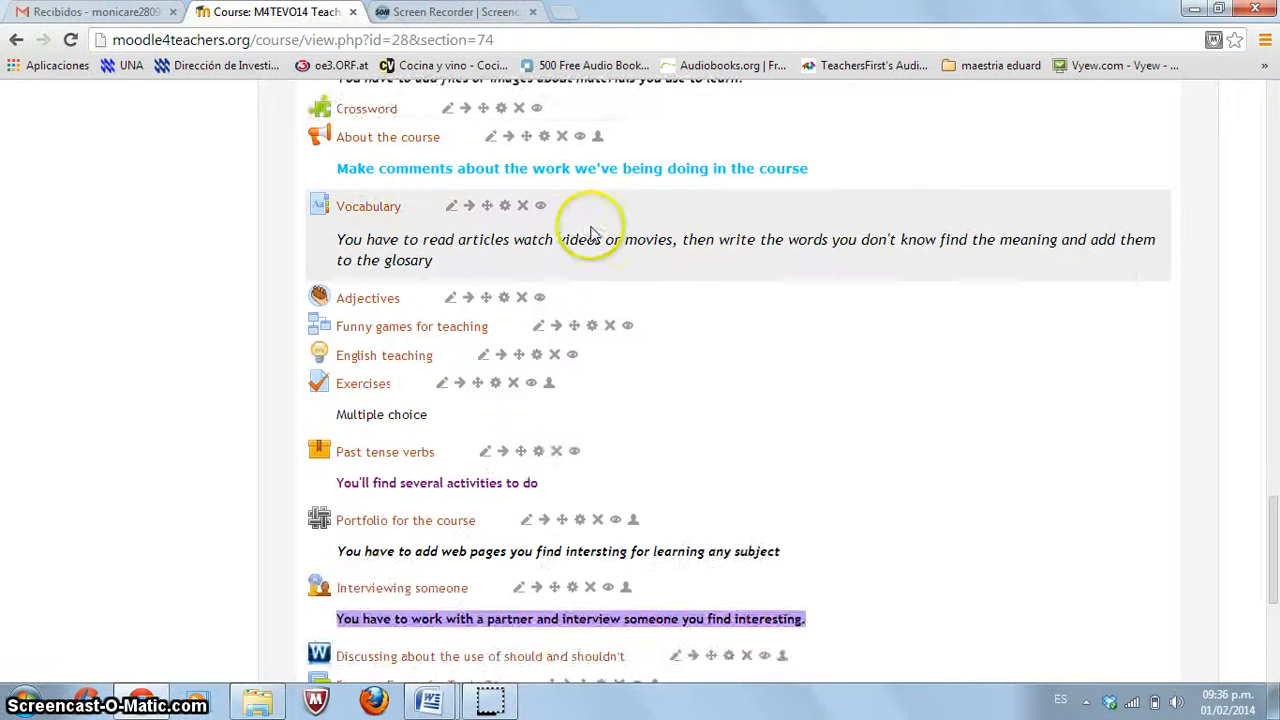
scroll(586, 220, "up", 1)
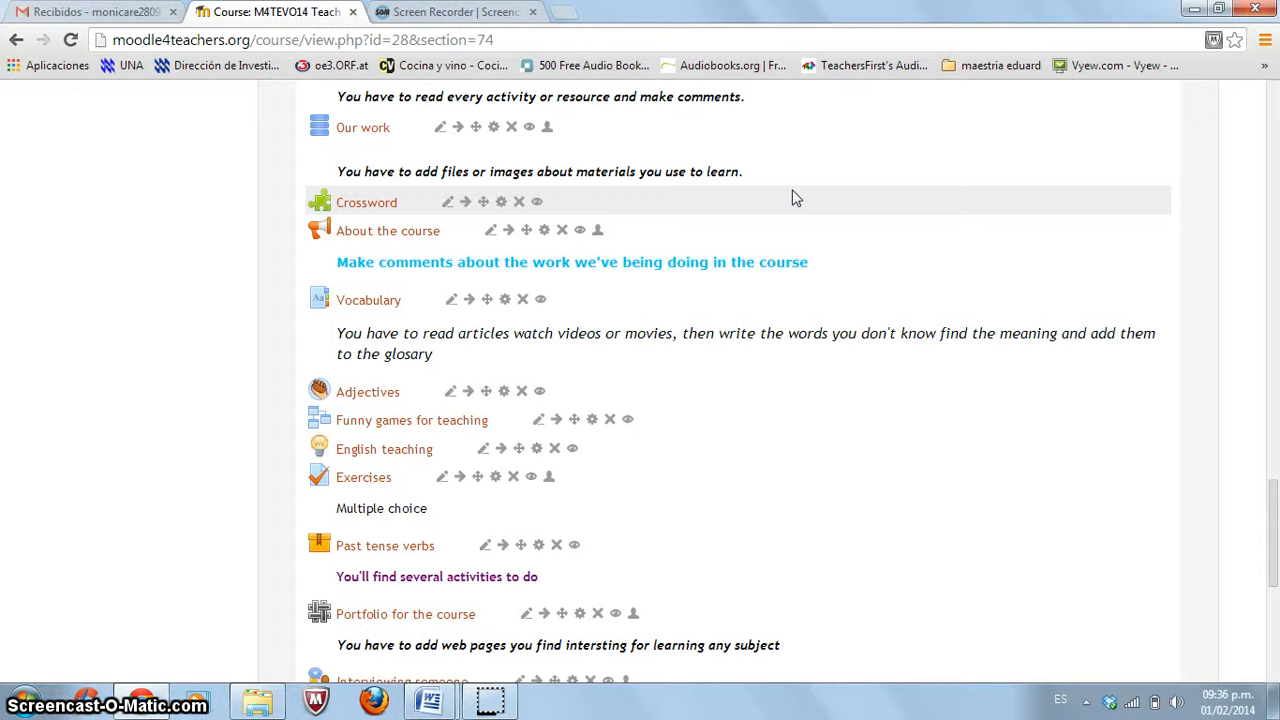
scroll(866, 203, "down", 2)
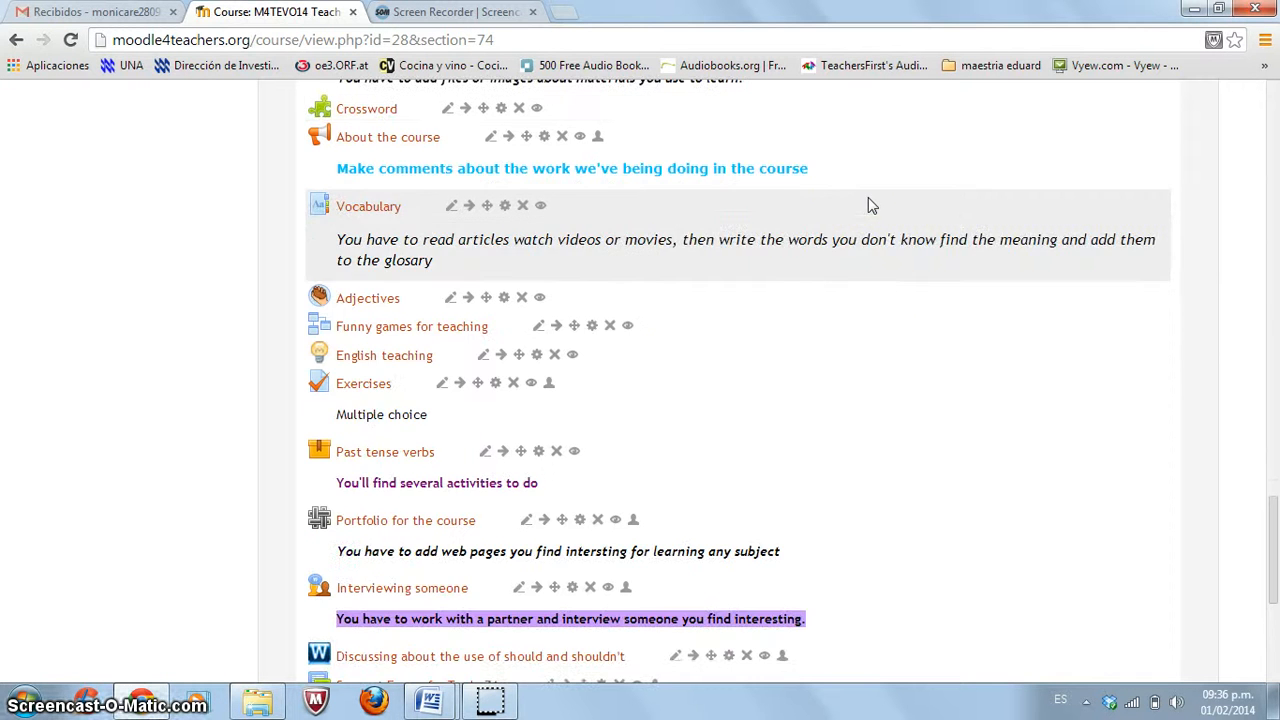
scroll(868, 205, "up", 2)
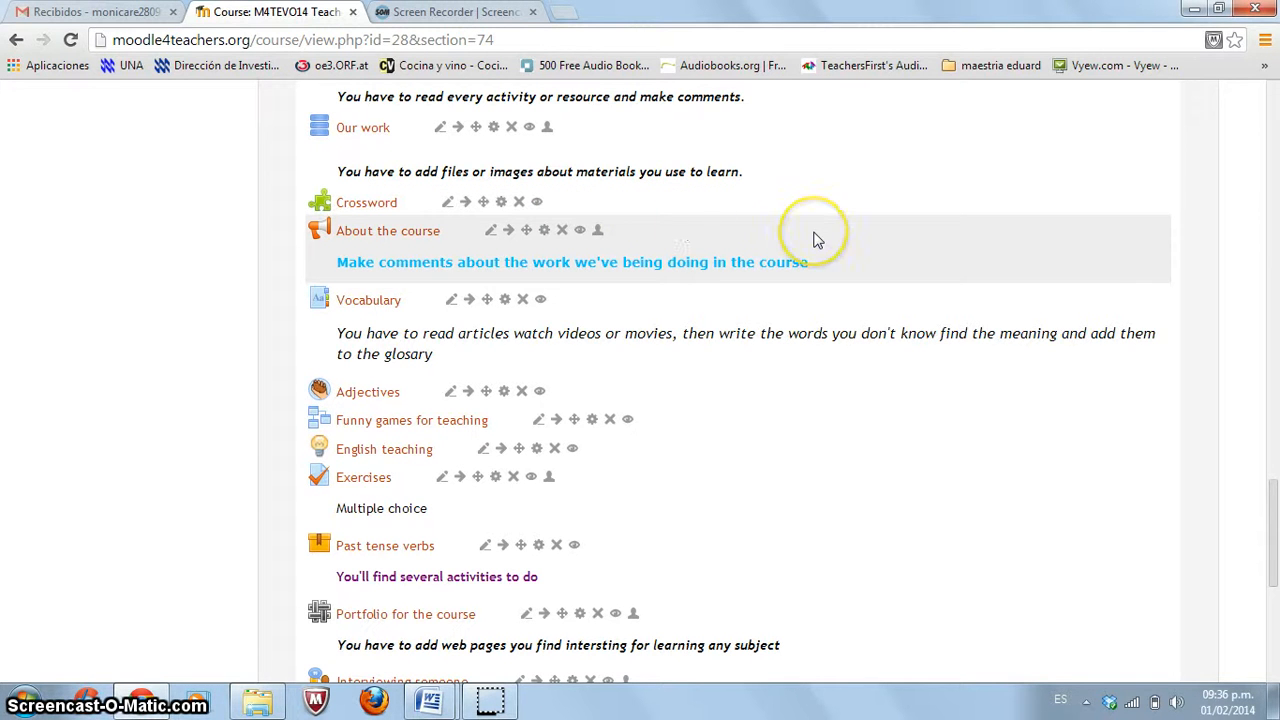
scroll(815, 240, "down", 1)
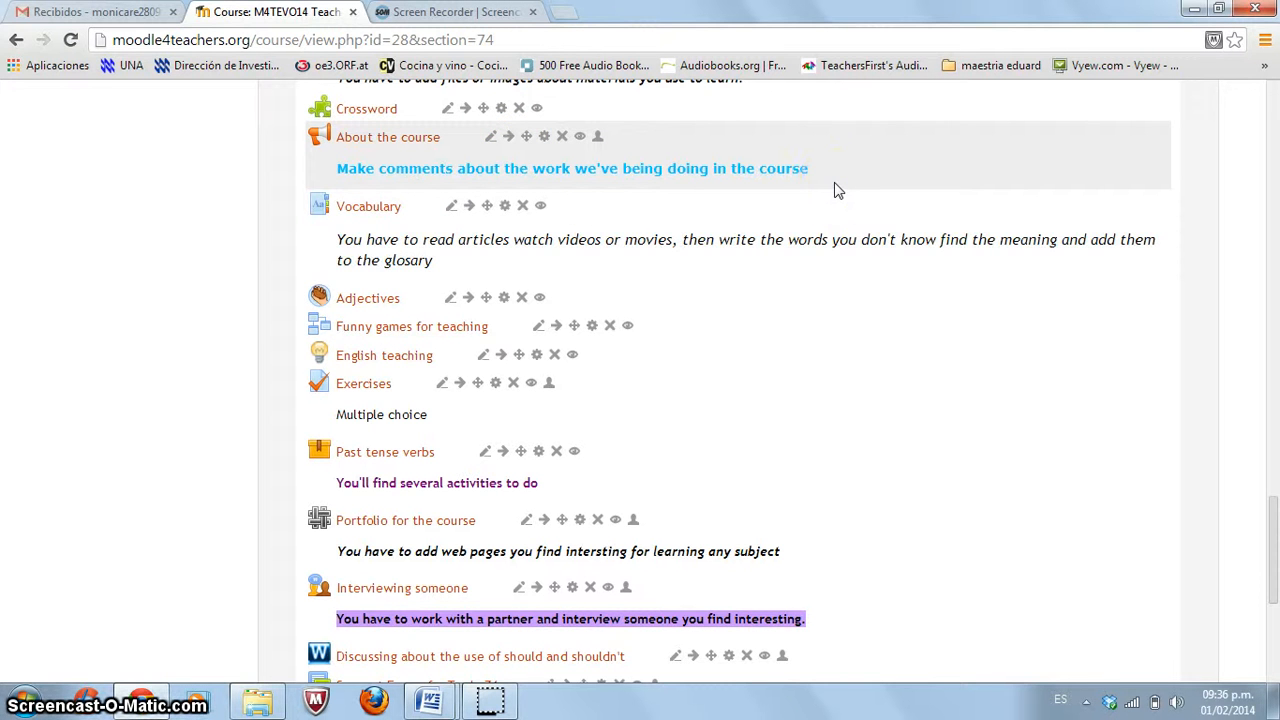
Review the Adjectives, Funny games for teaching, English teaching, Exercises and Past tense verbs activities.
scroll(838, 190, "down", 1)
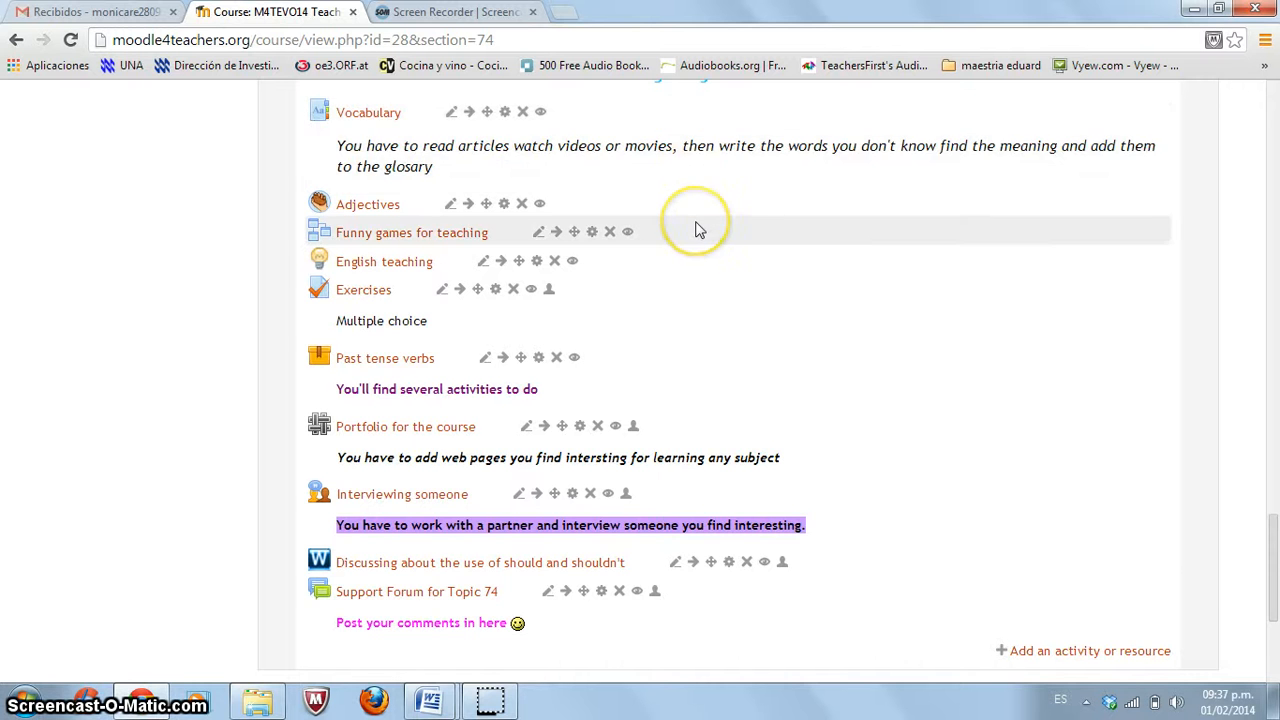
scroll(692, 228, "down", 1)
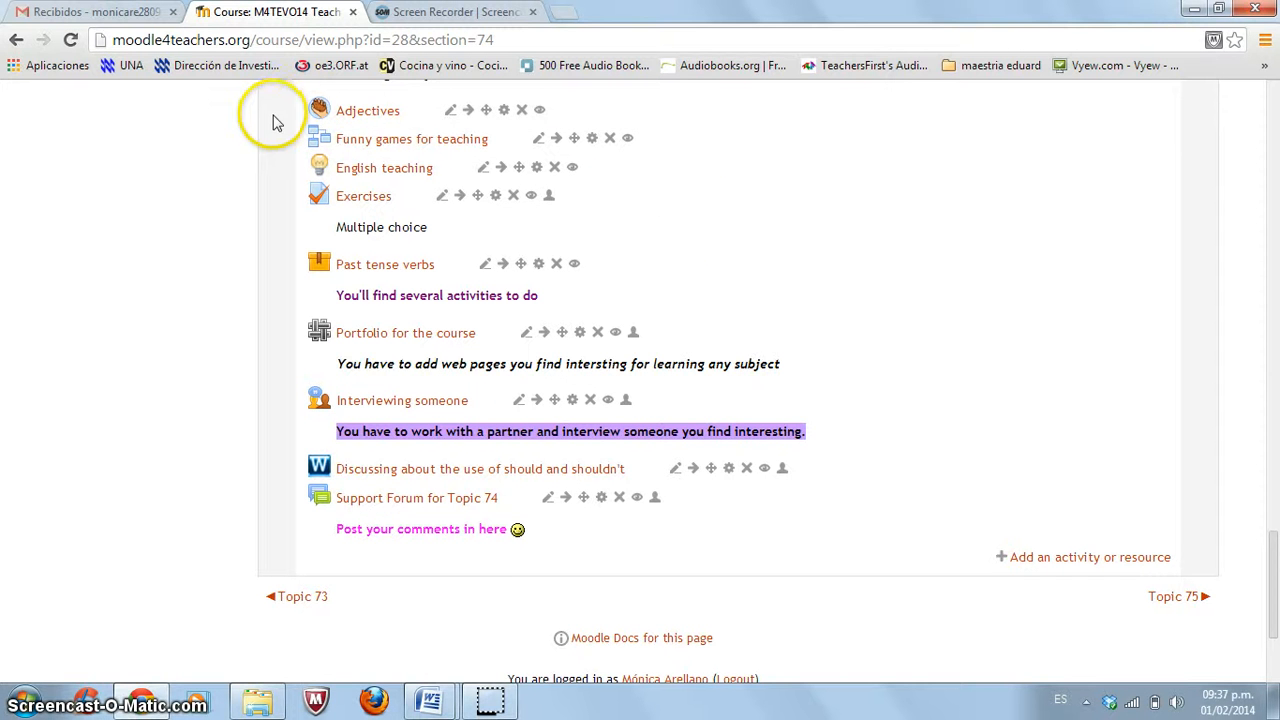
left_click(376, 135)
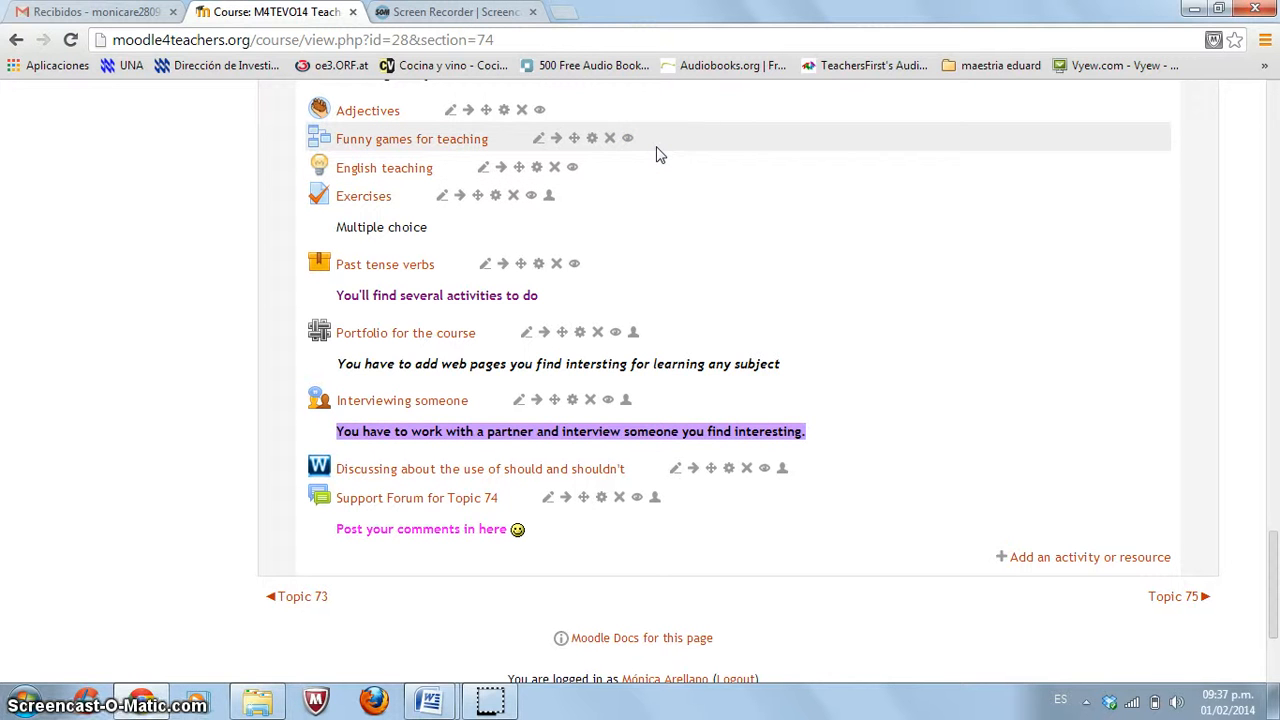
left_click(410, 170)
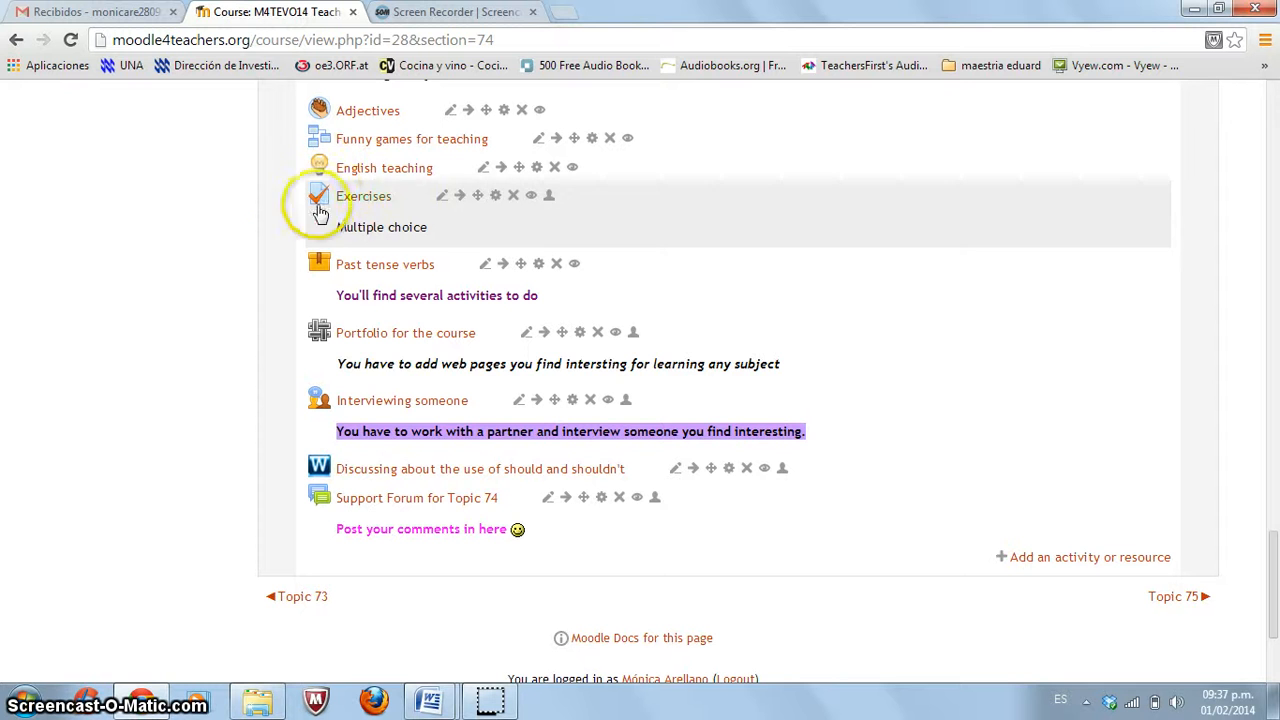
left_click(675, 237)
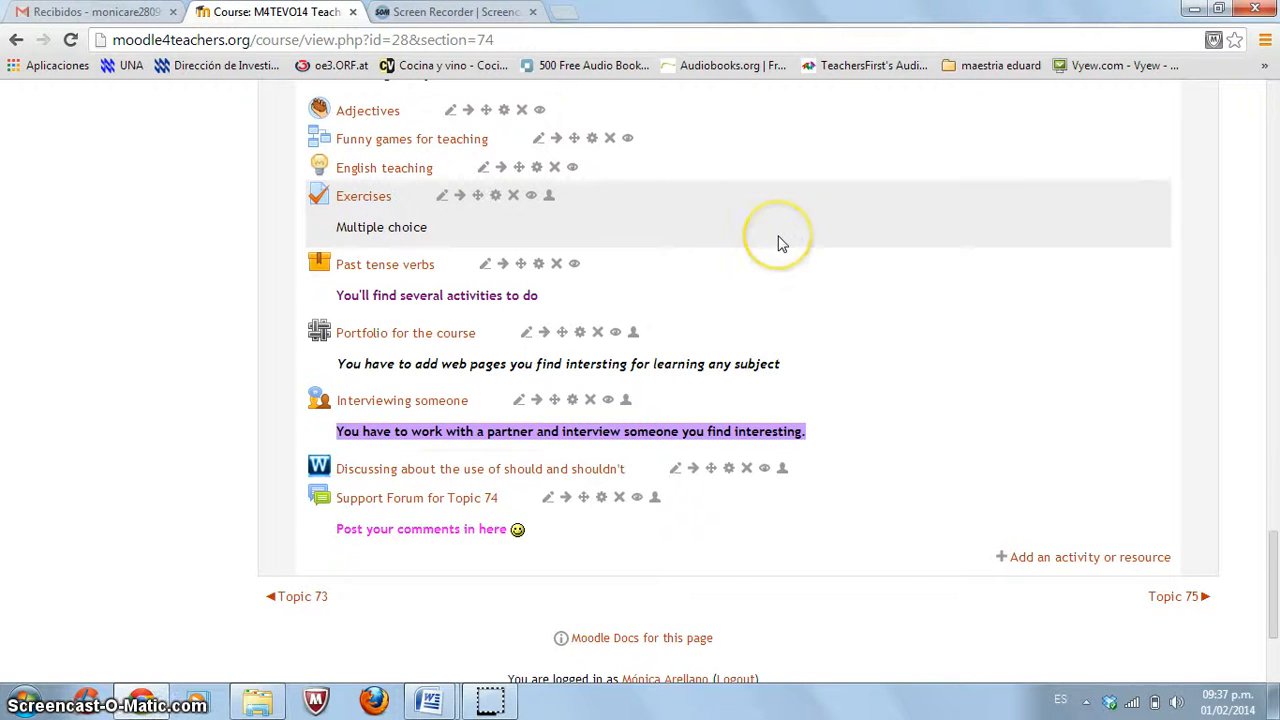
scroll(777, 240, "down", 2)
scroll(779, 236, "up", 1)
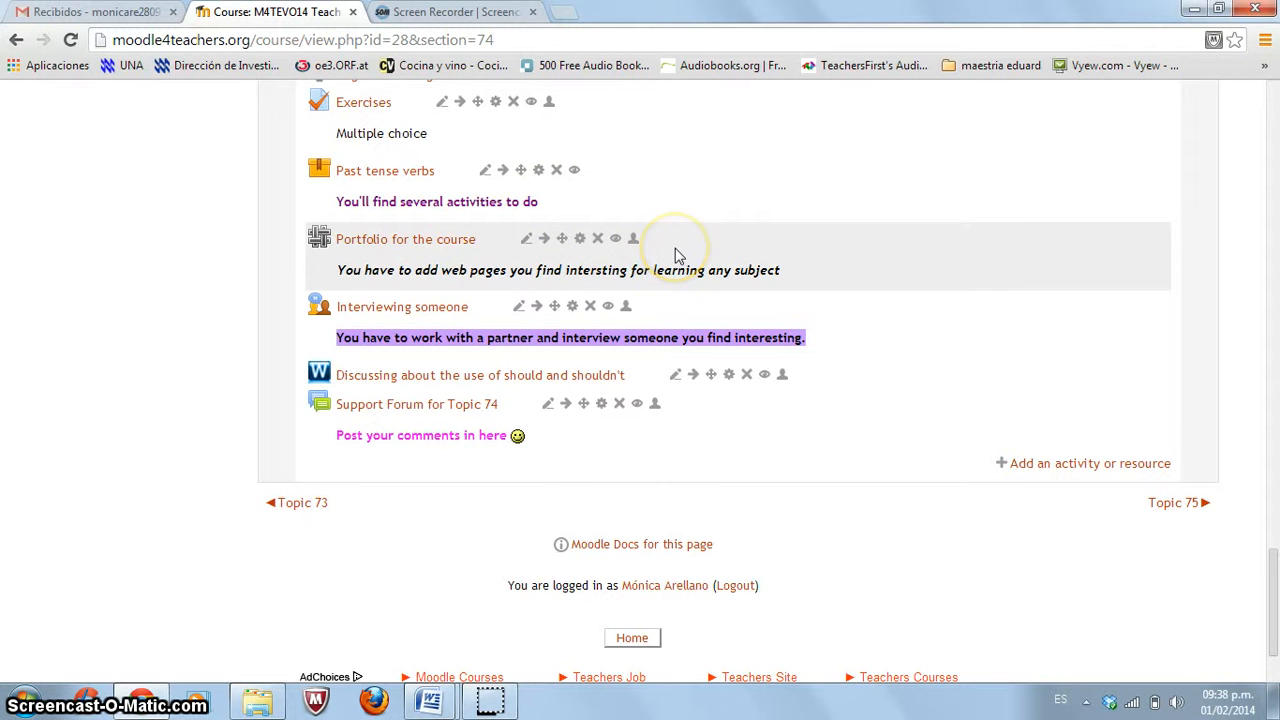
Review the Portfolio for the course, Interviewing someone, should and shouldn't discussion and Support Forum entries, and skim the Topic 74 list again.
scroll(677, 257, "down", 2)
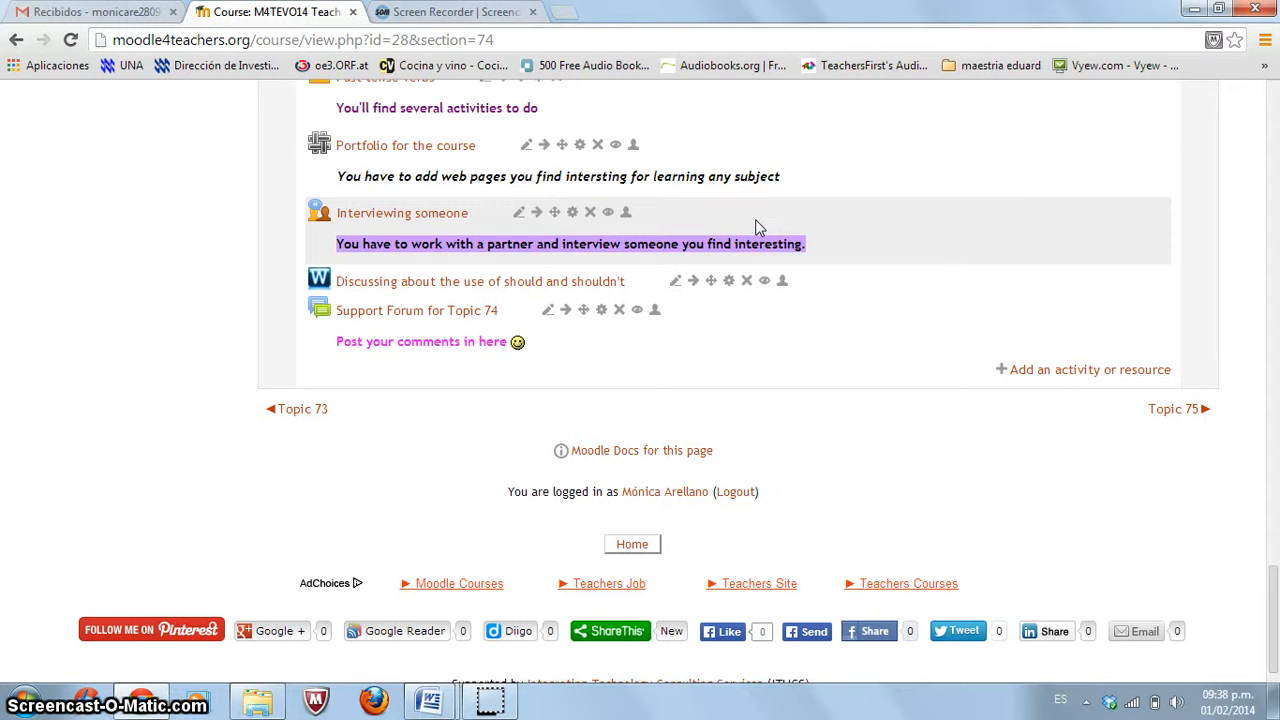
scroll(755, 219, "down", 1)
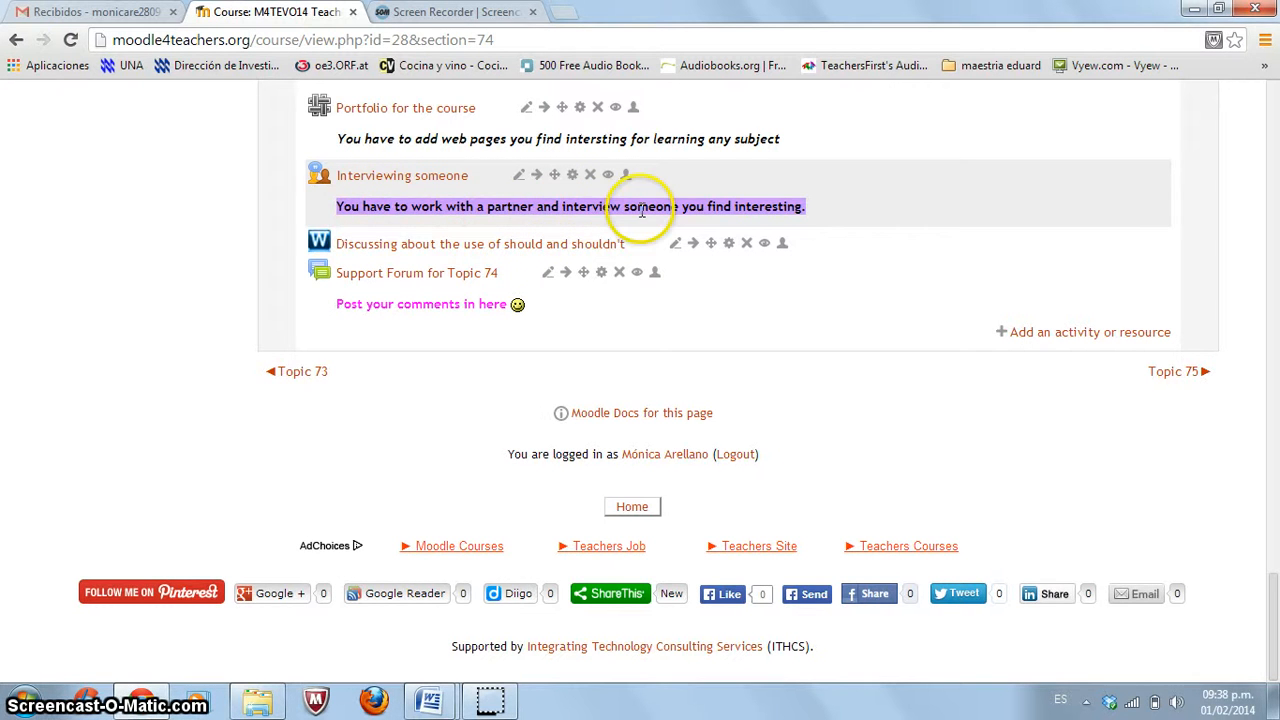
left_click_drag(803, 203, 843, 221)
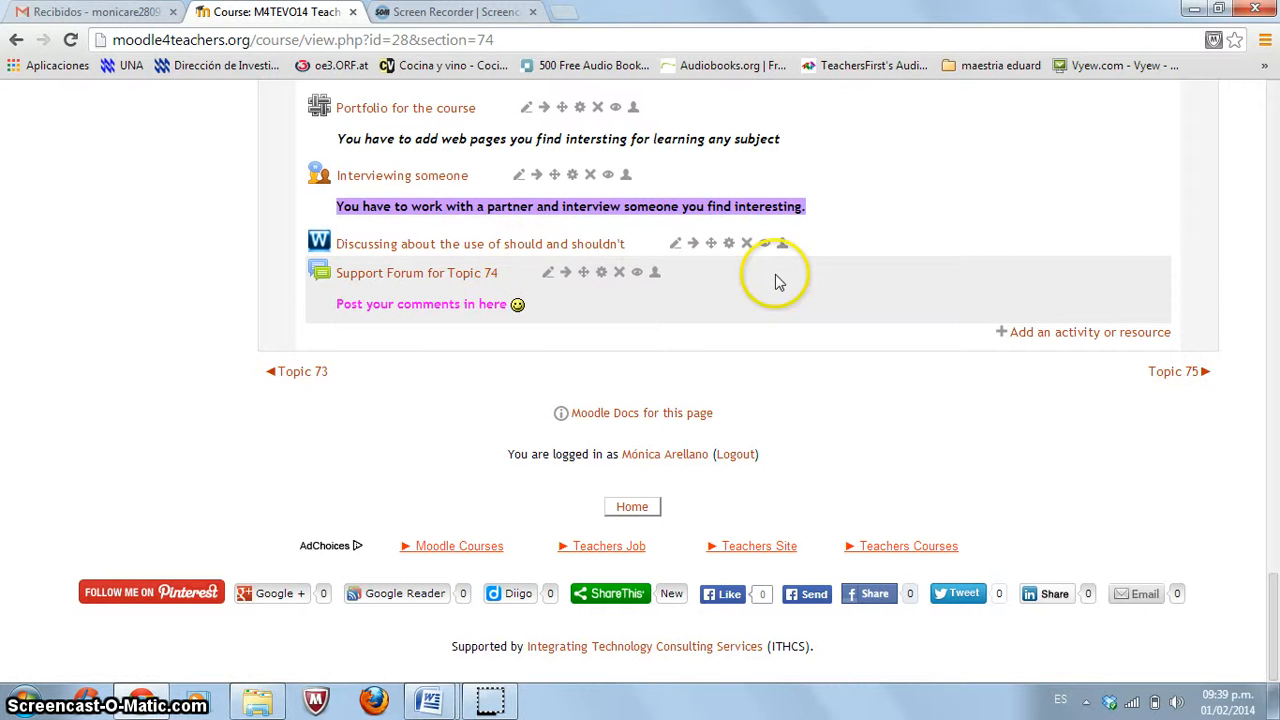
scroll(1040, 305, "up", 10)
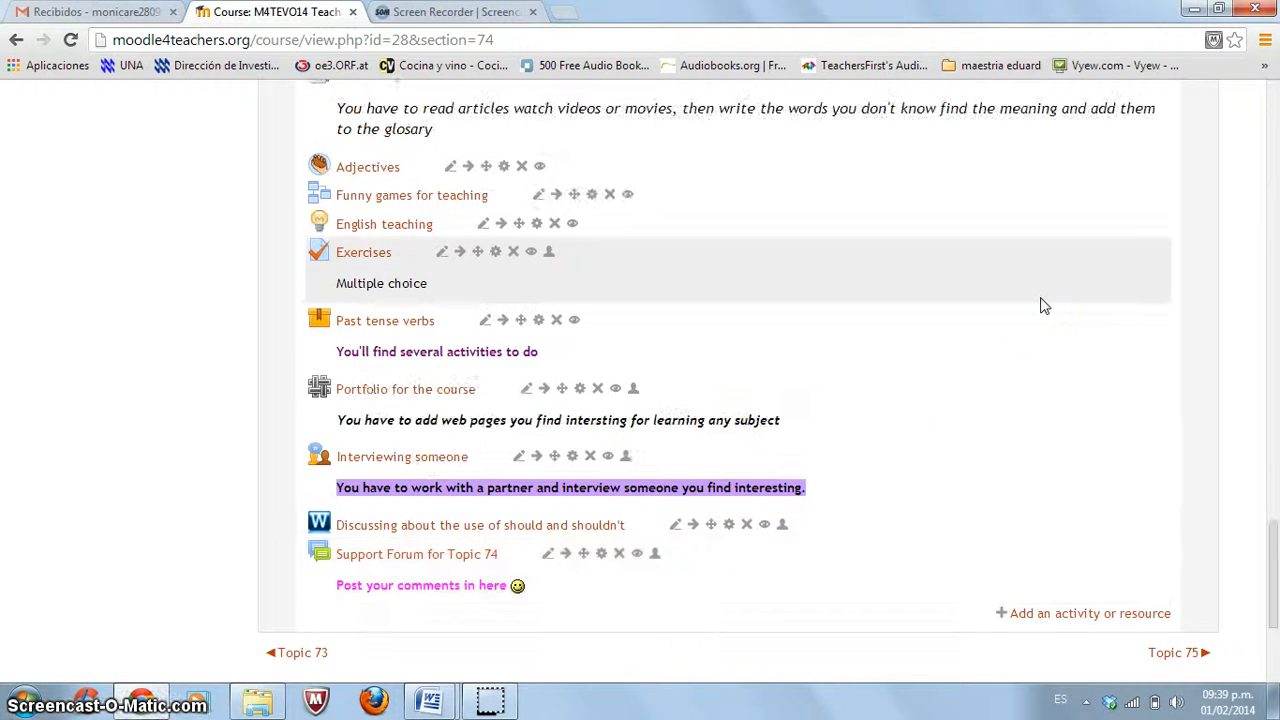
scroll(1040, 305, "up", 6)
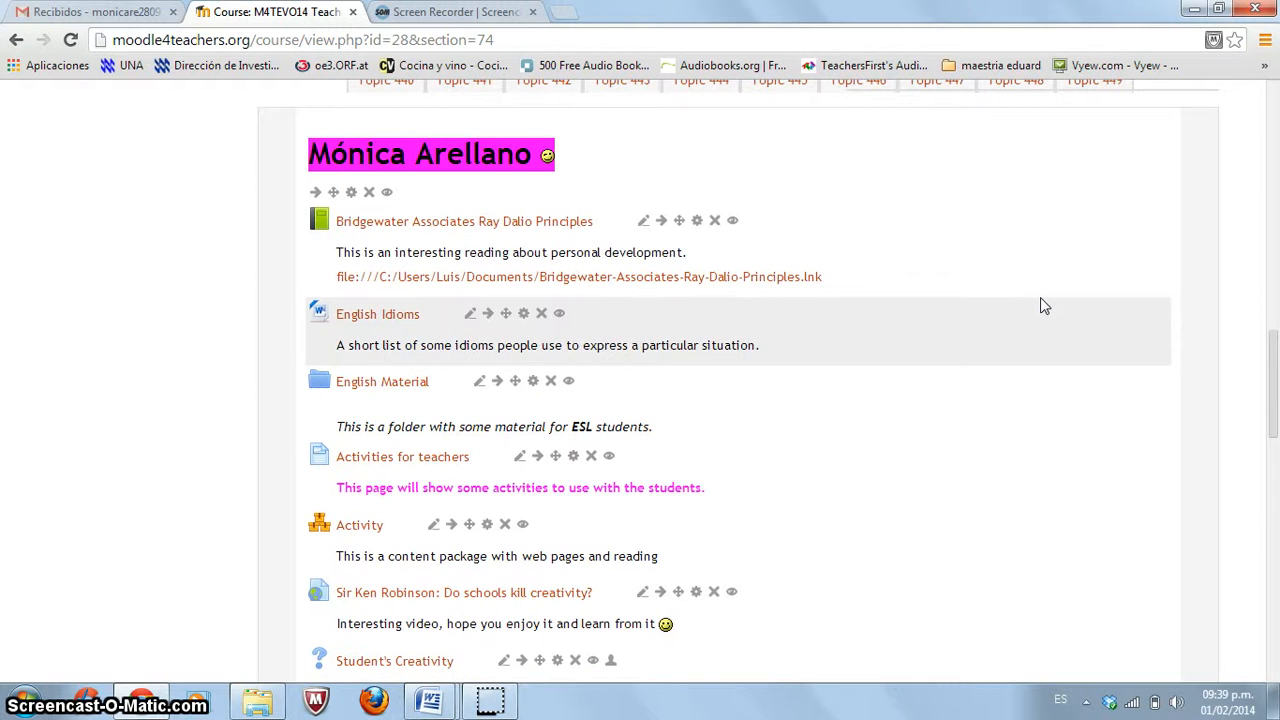
scroll(1040, 305, "down", 10)
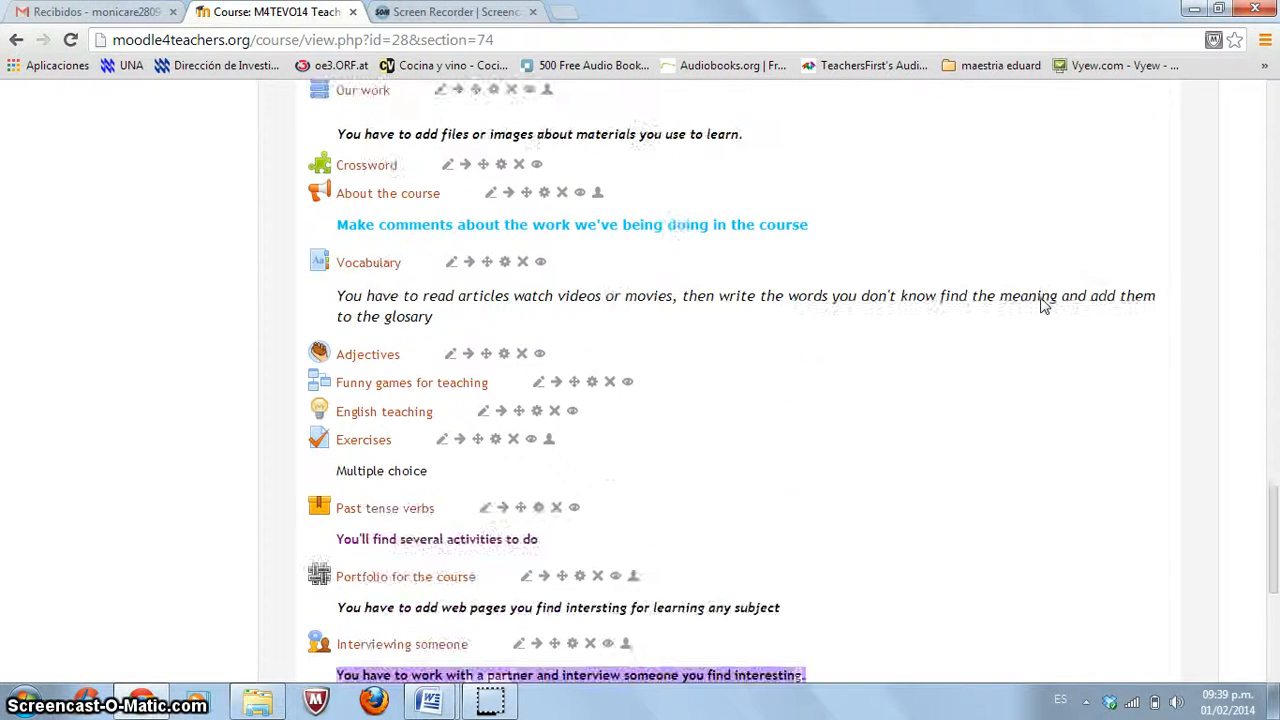
Add a new Wiziq Live Class activity to the Topic 74 section.
scroll(1041, 298, "down", 3)
left_click(1048, 332)
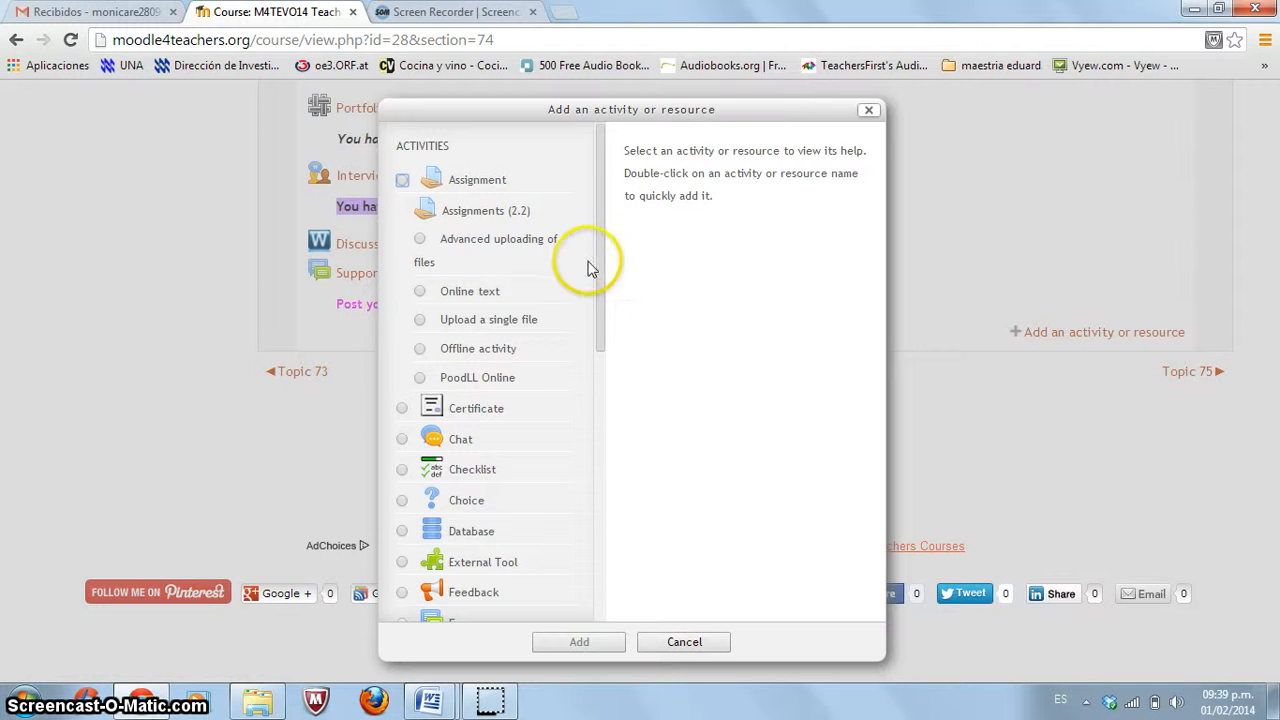
left_click_drag(597, 259, 607, 493)
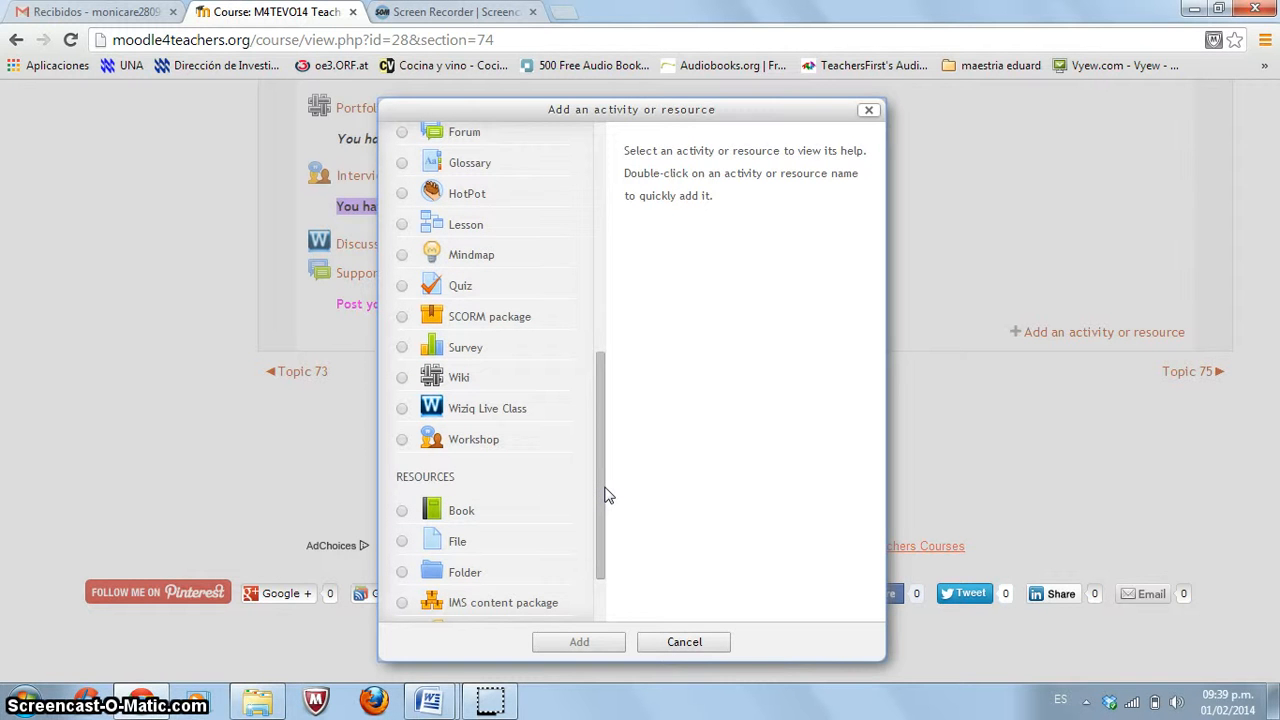
left_click(504, 414)
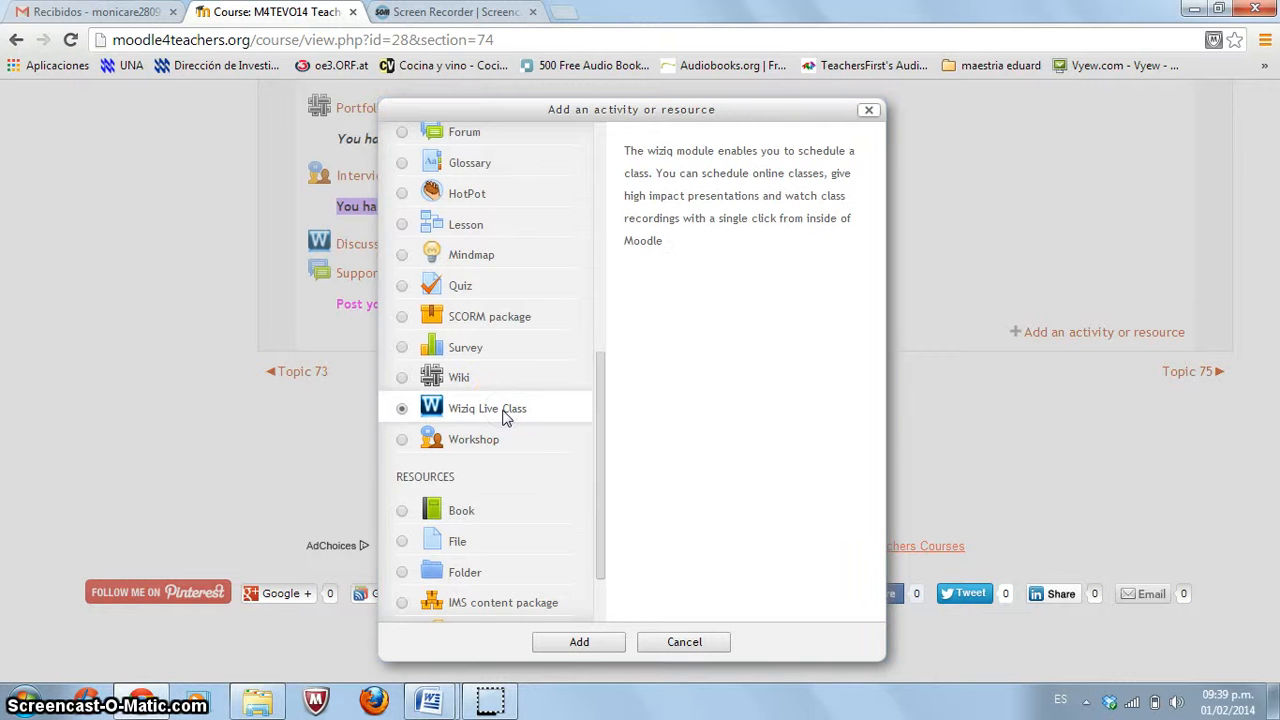
left_click(594, 645)
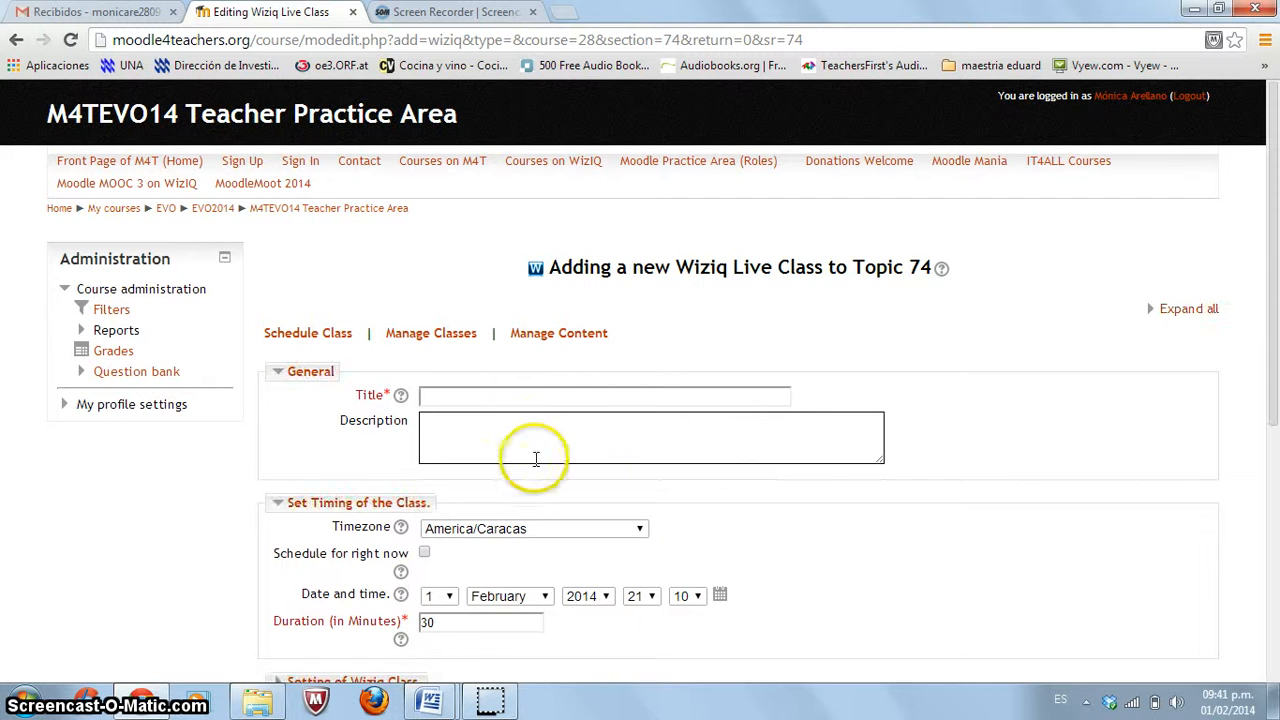
Title the live class "Talk about your personal likes and dislikes".
left_click(499, 397)
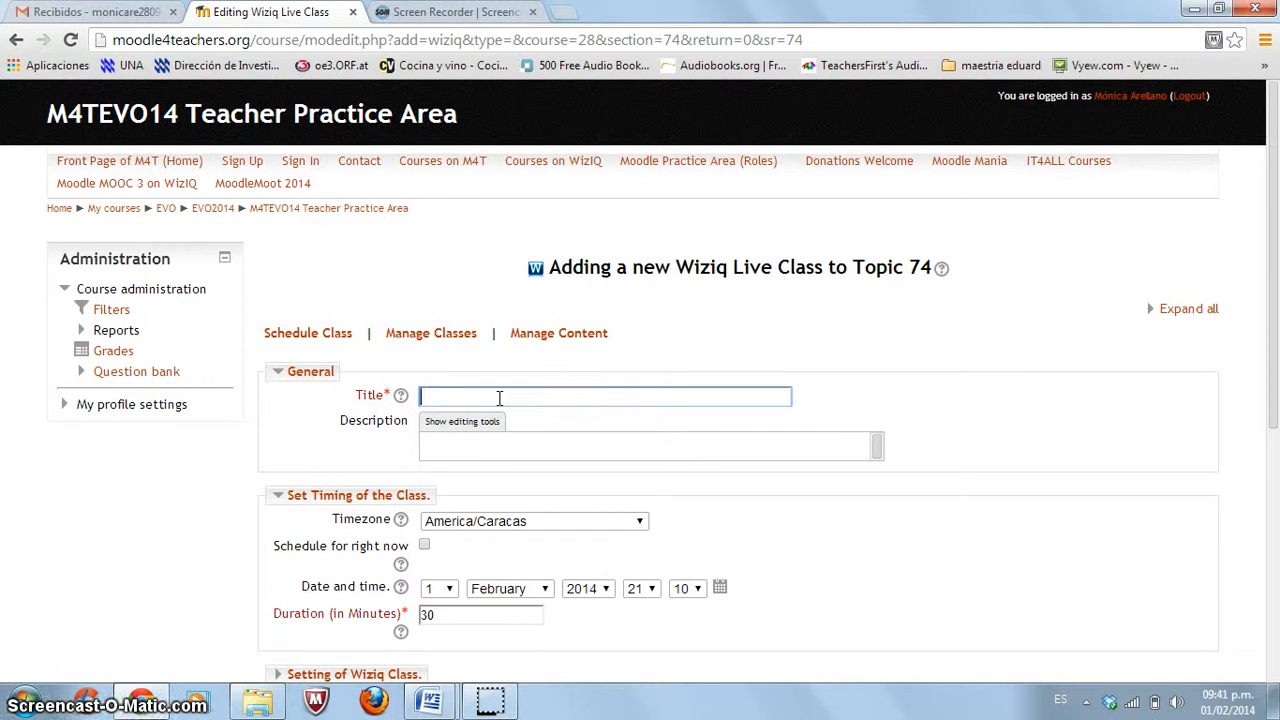
type("Talk")
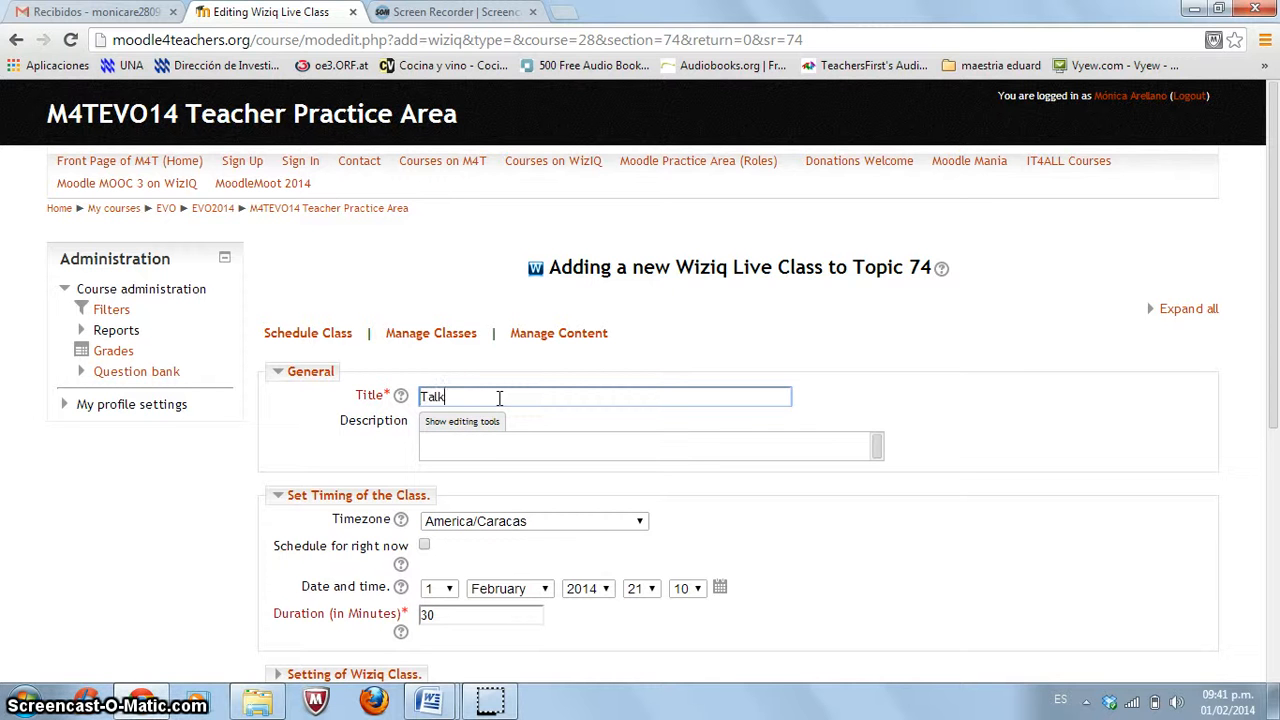
type(" about ")
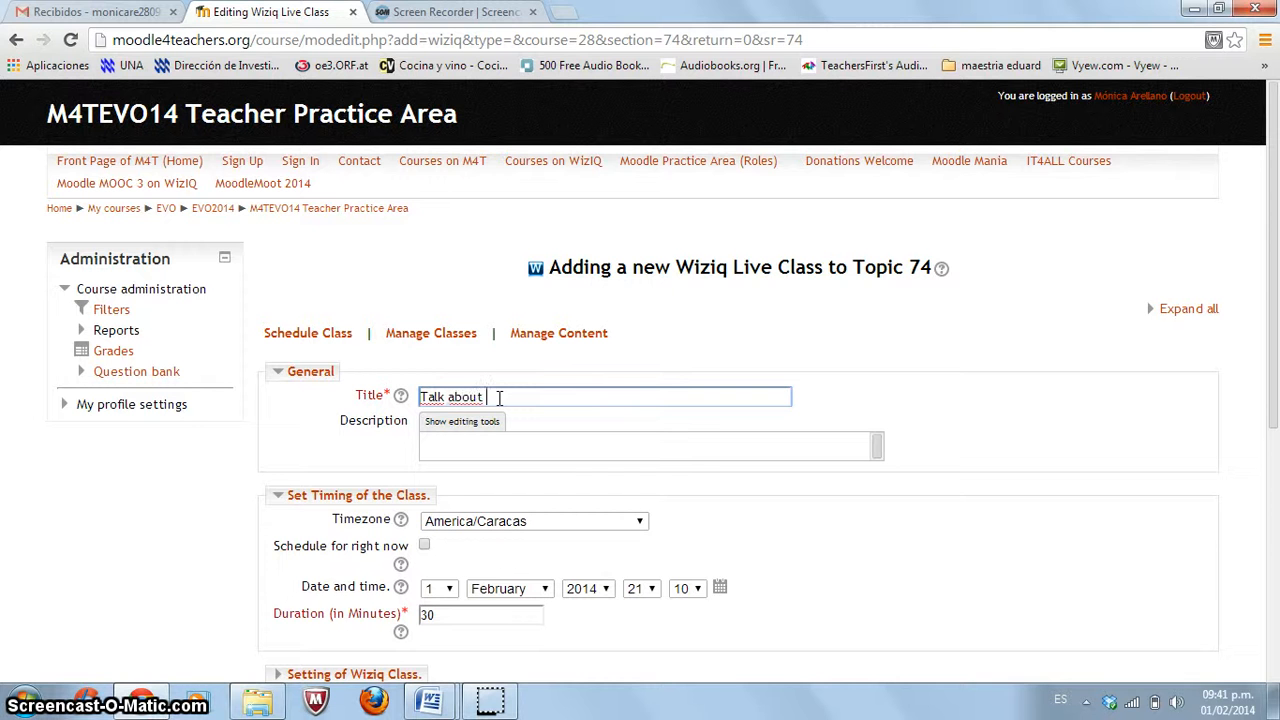
type("your personal p")
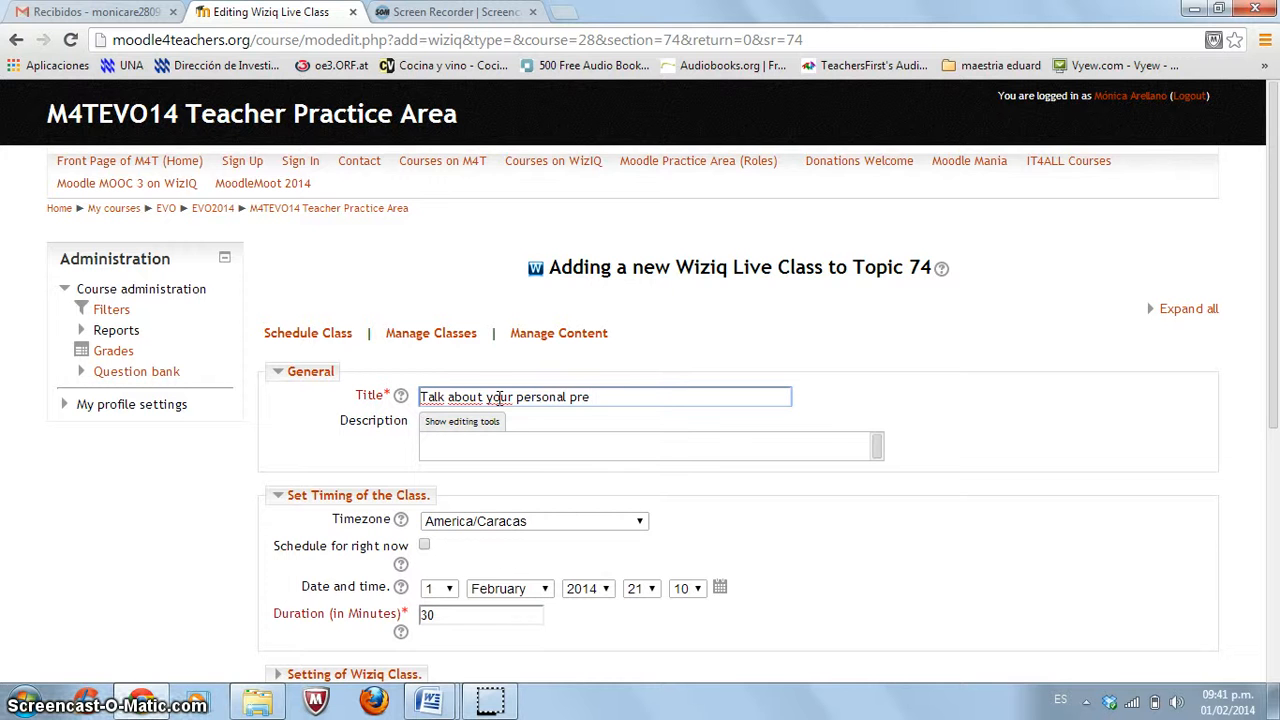
key("BackSpace")
type("likes and ")
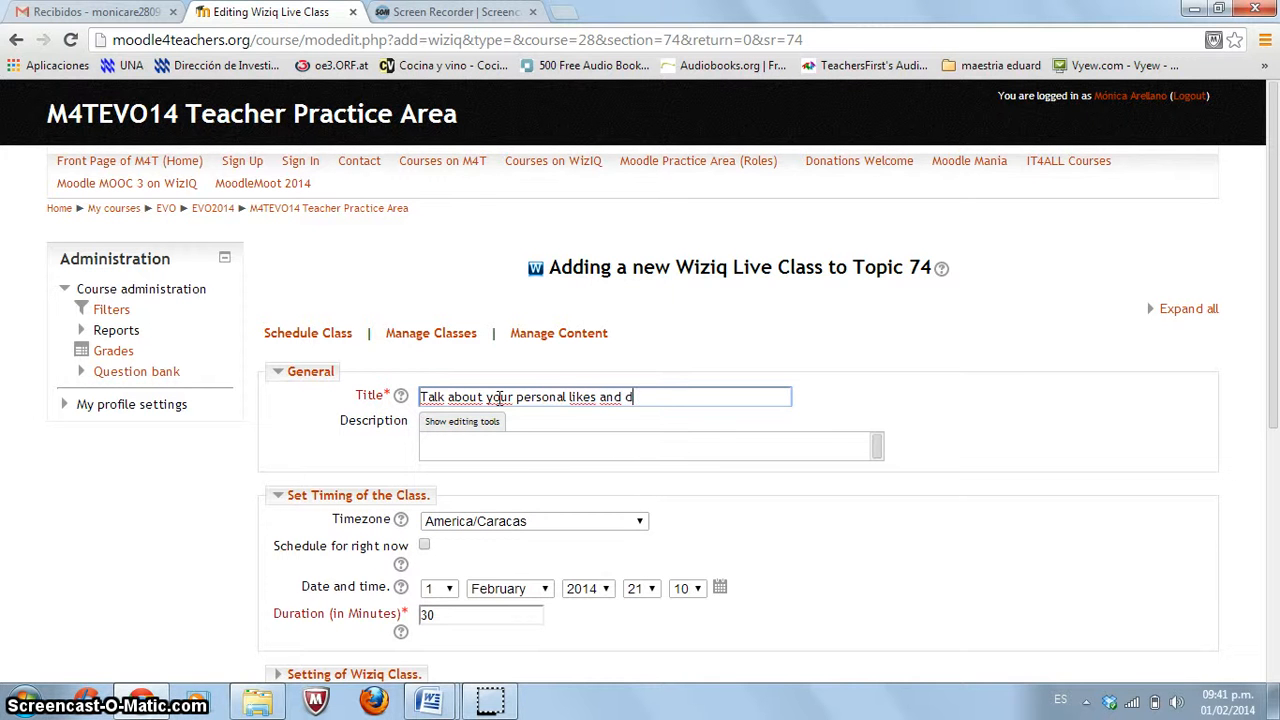
type("d")
type("isk")
type("likes")
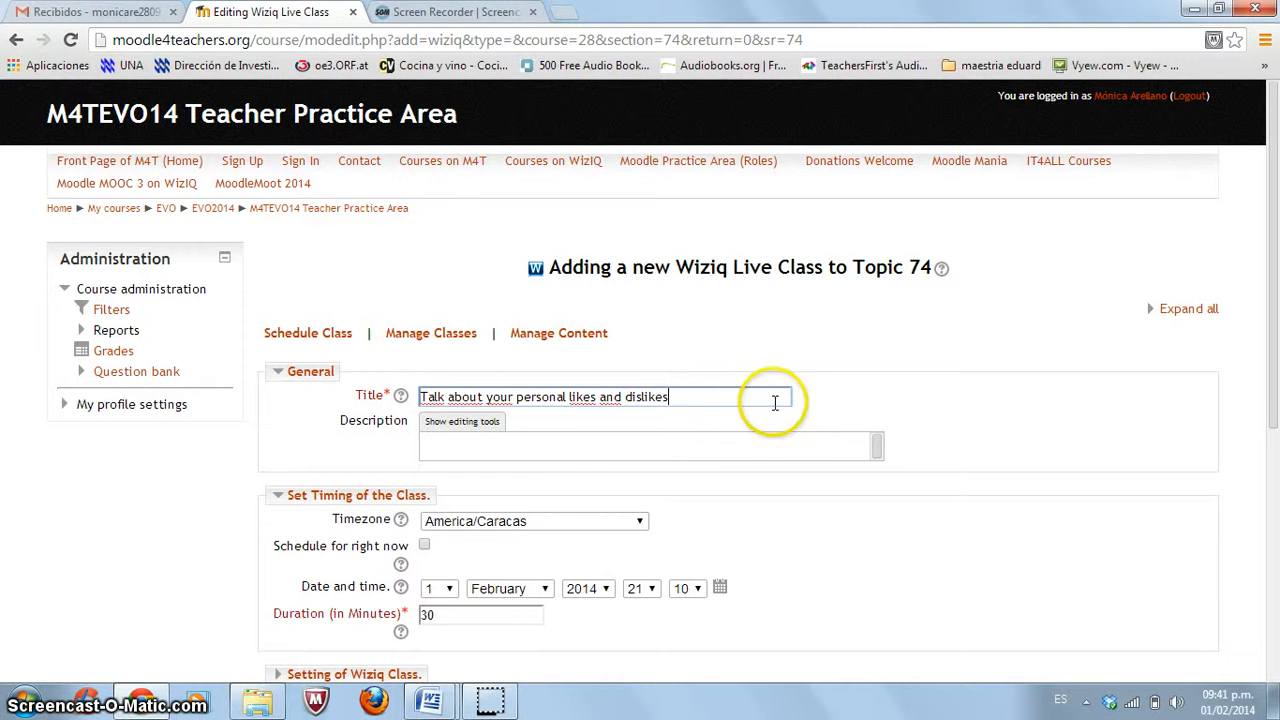
Write the class description in the full-screen editor: "This class is going to be a discussion about what kind of things you do in your free time".
scroll(955, 390, "down", 1)
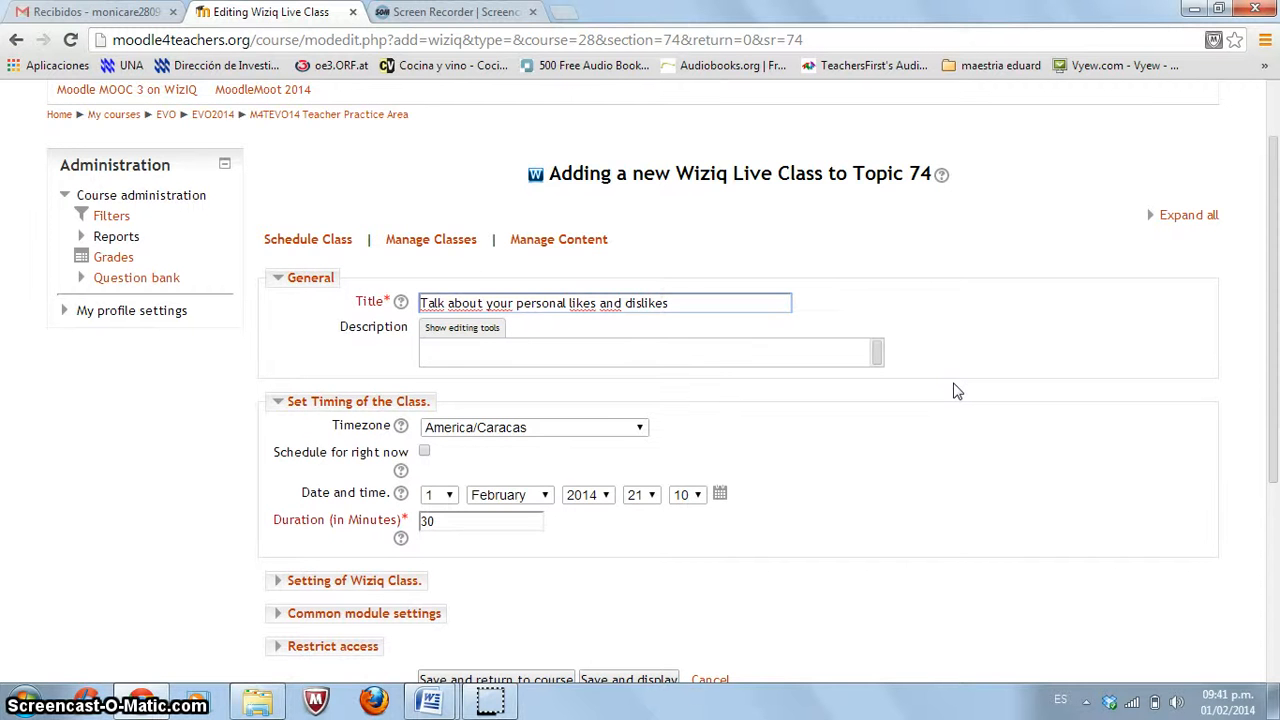
scroll(955, 390, "down", 1)
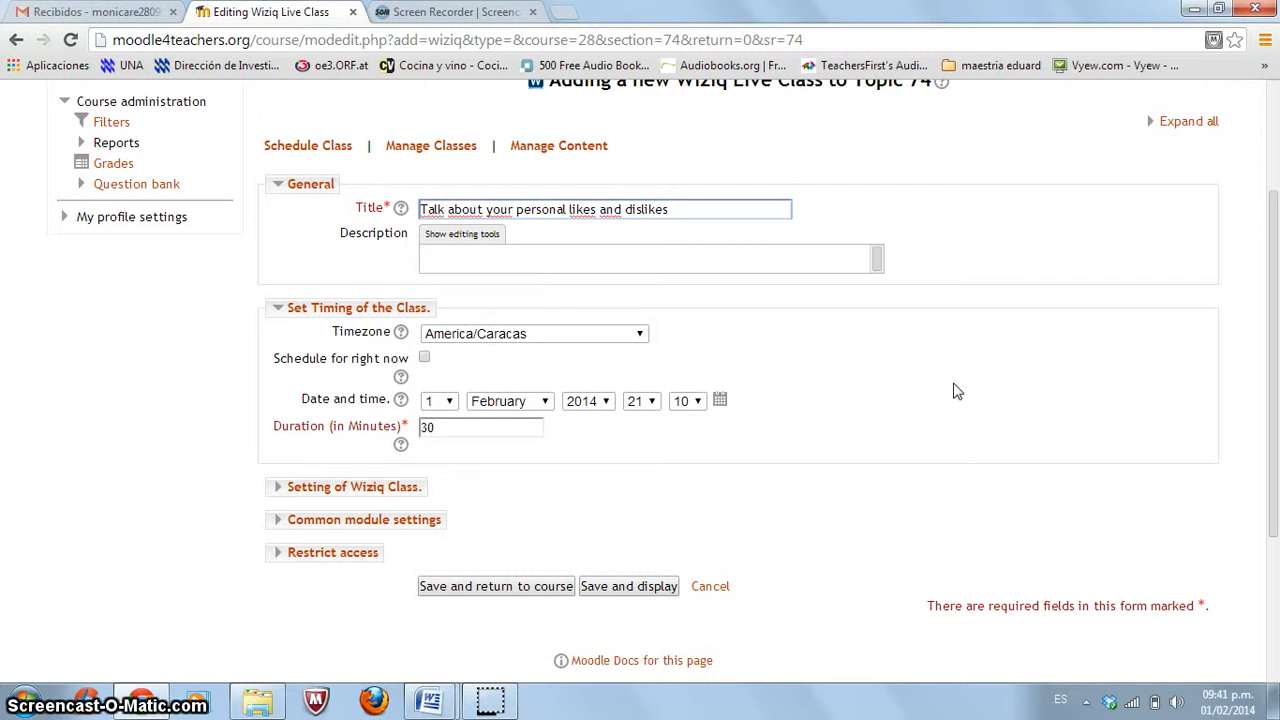
left_click(458, 236)
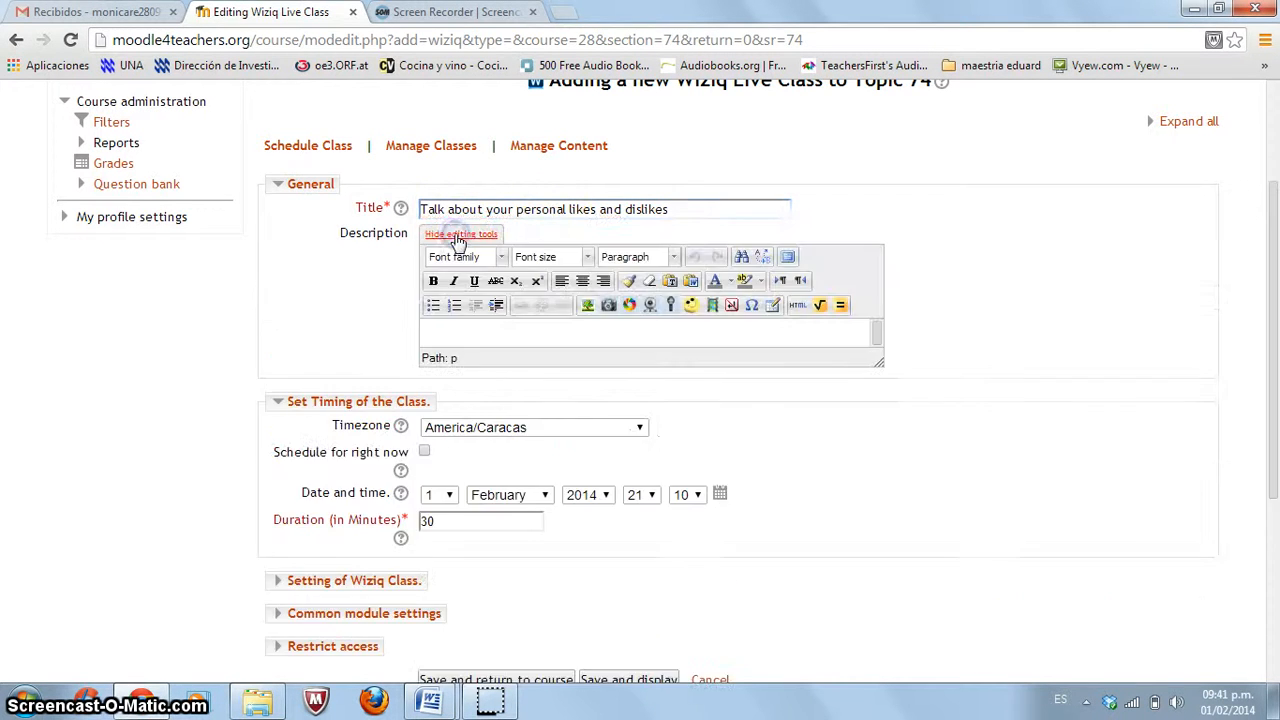
left_click(789, 257)
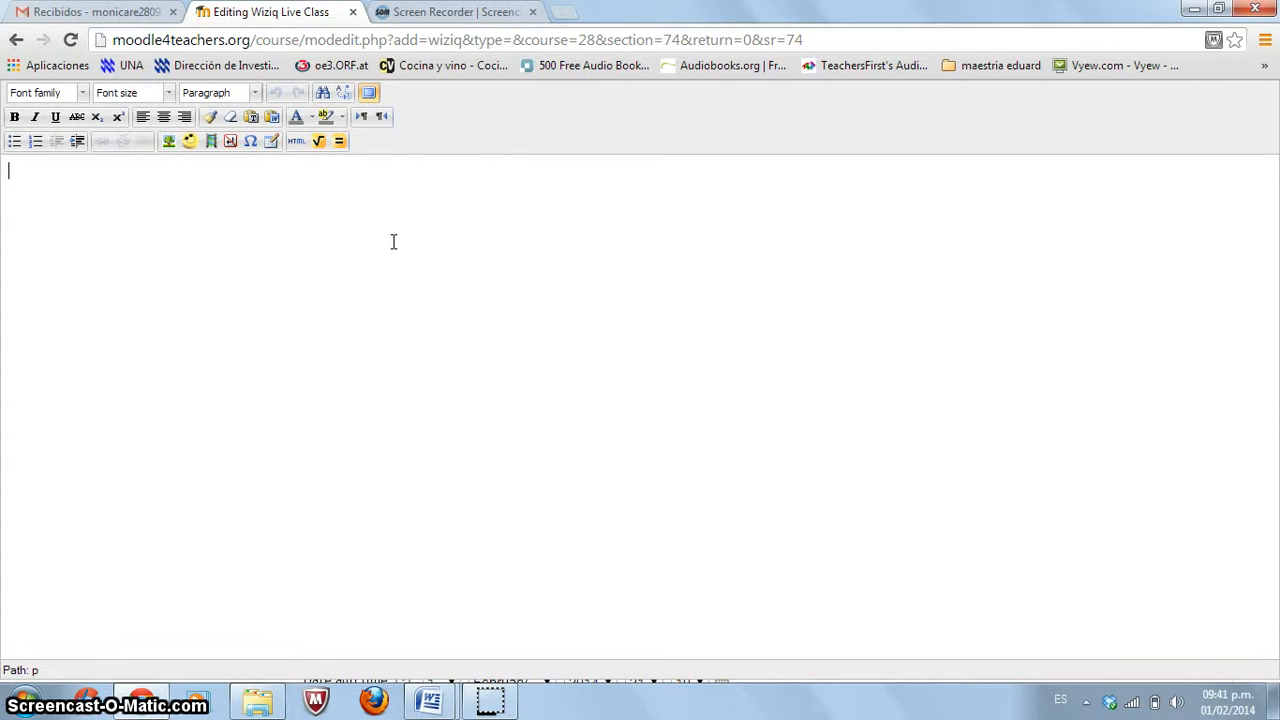
type("This class is g")
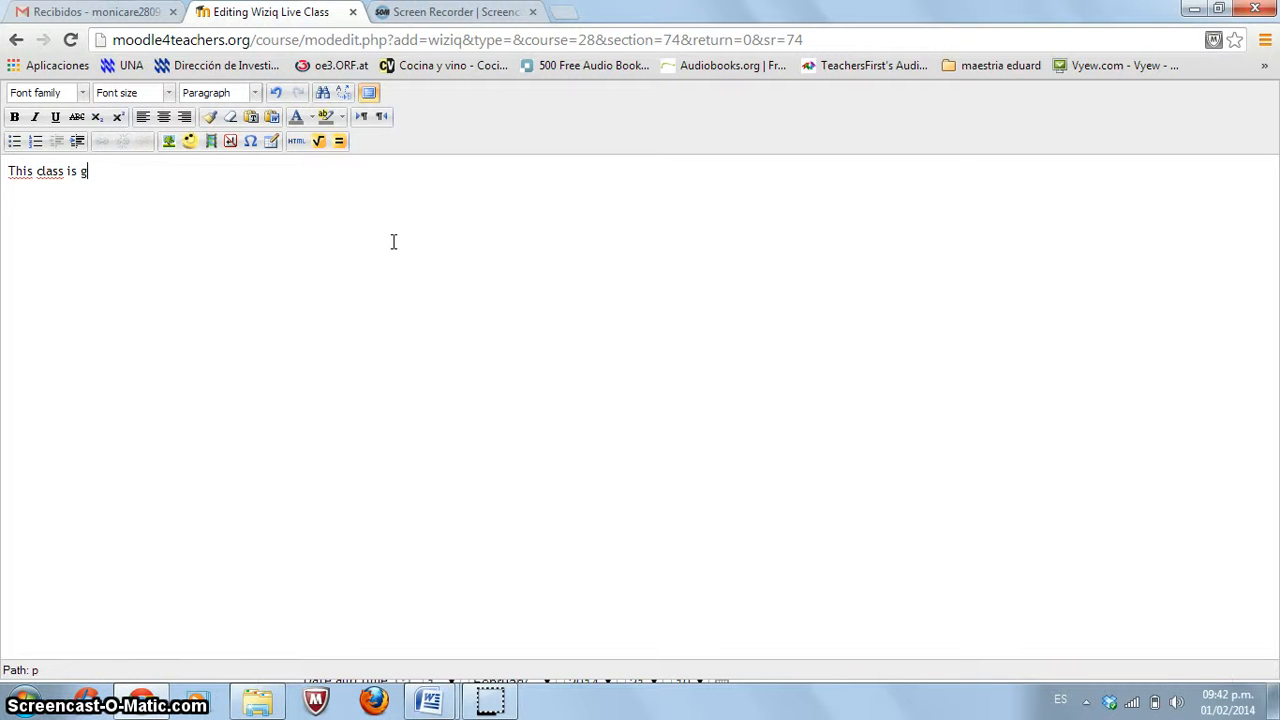
type("oing to ")
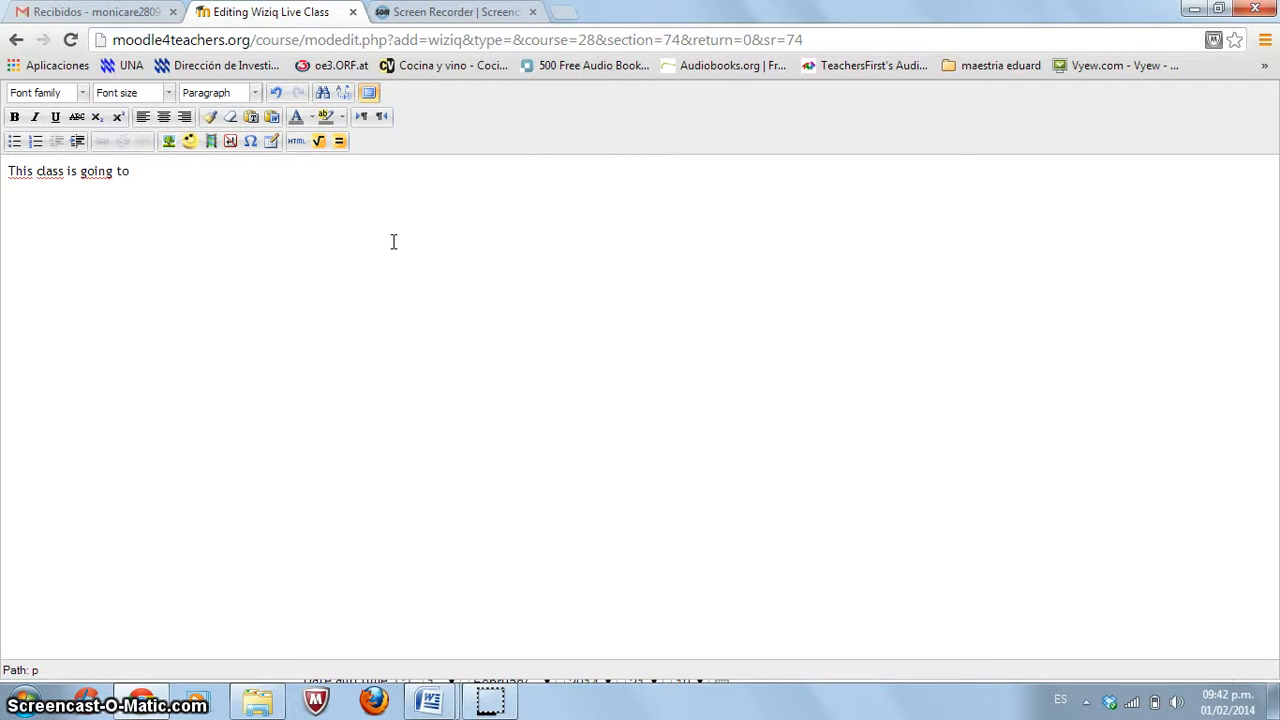
type("be ")
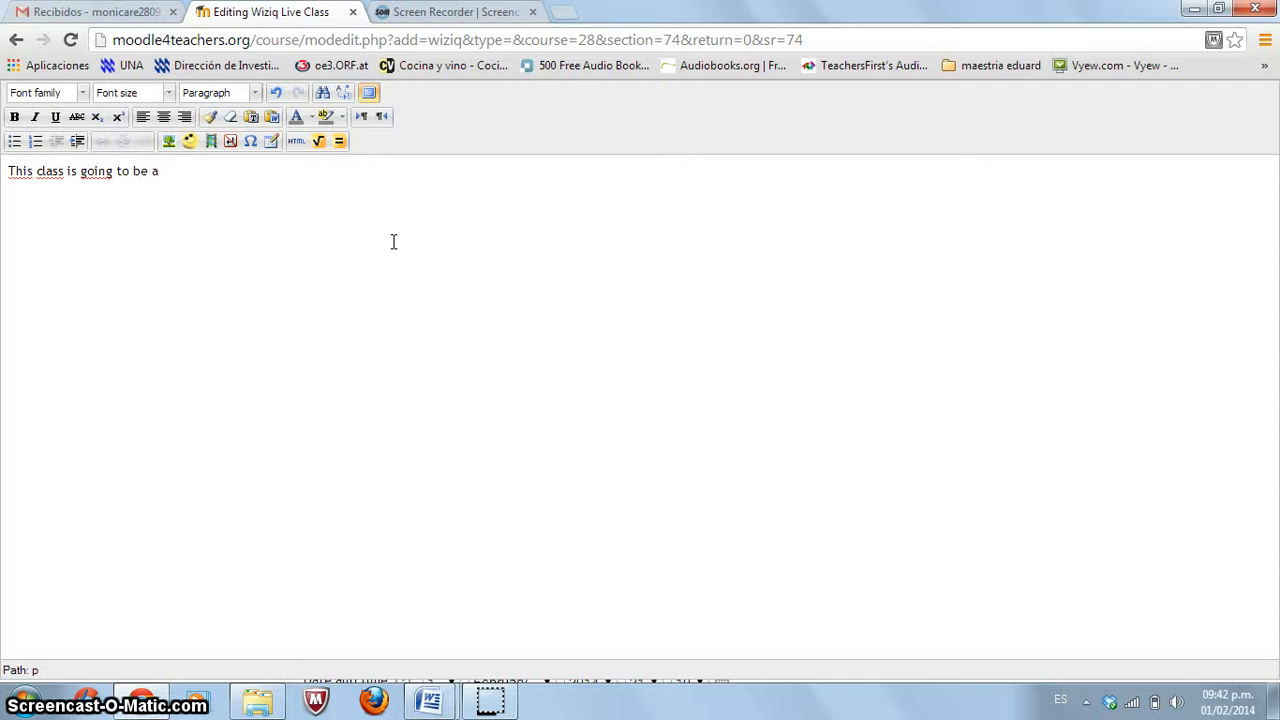
type("a discussion abou")
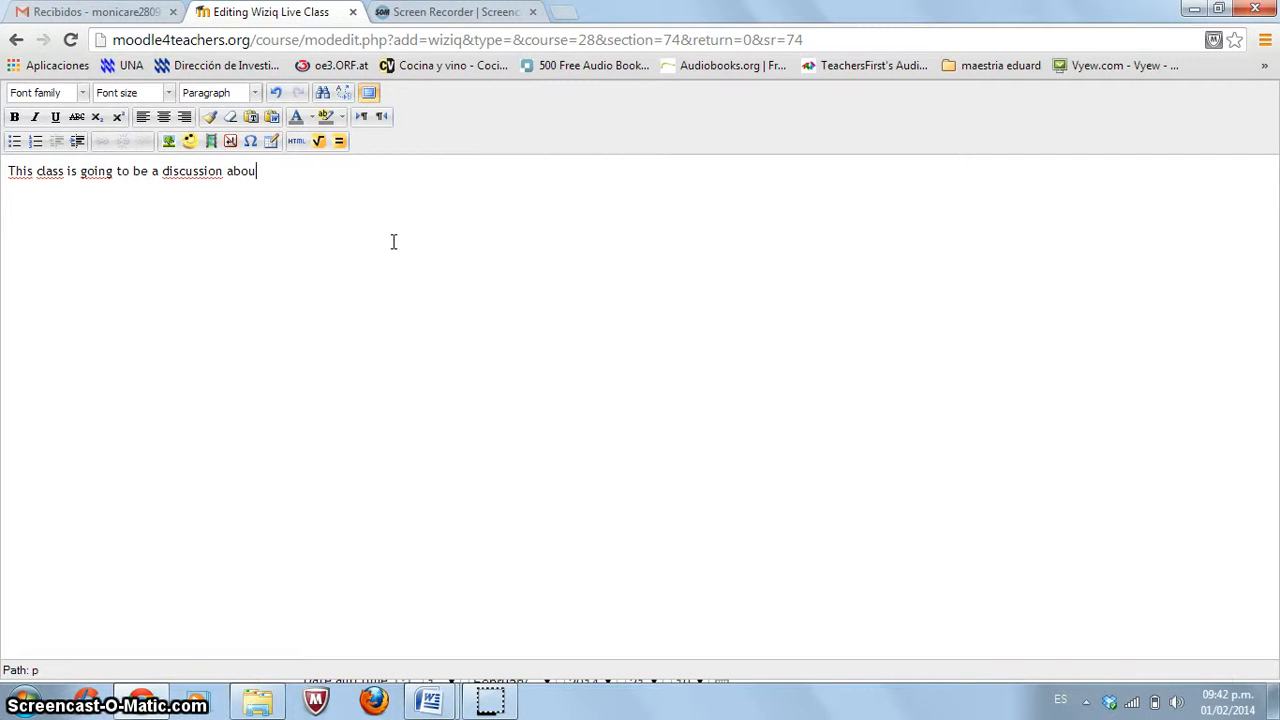
type("t what kind of ")
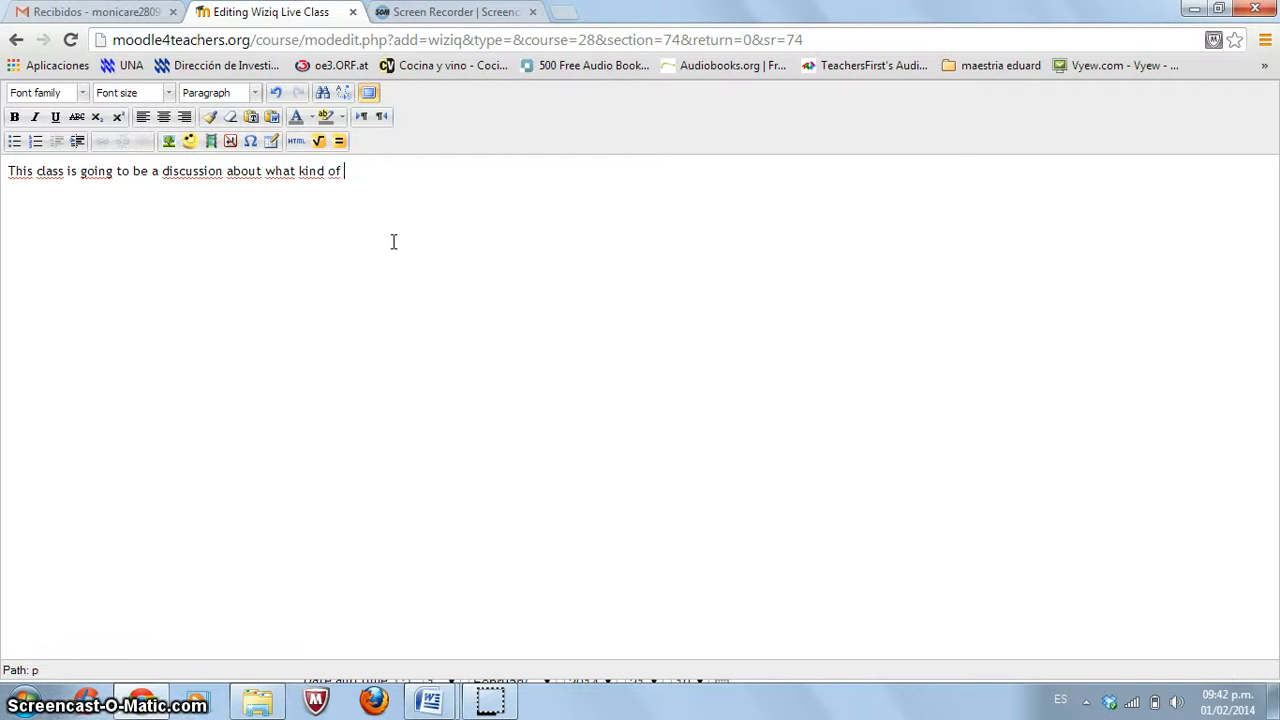
type("things ")
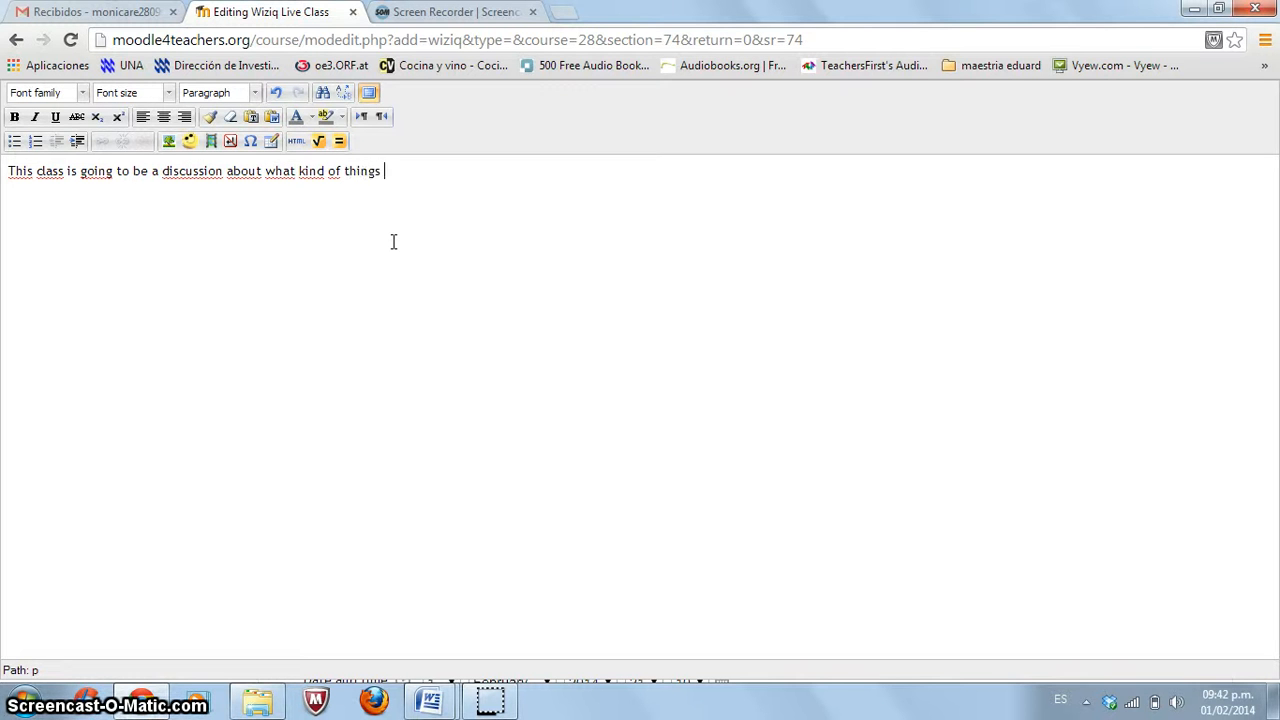
type("you do in your free time")
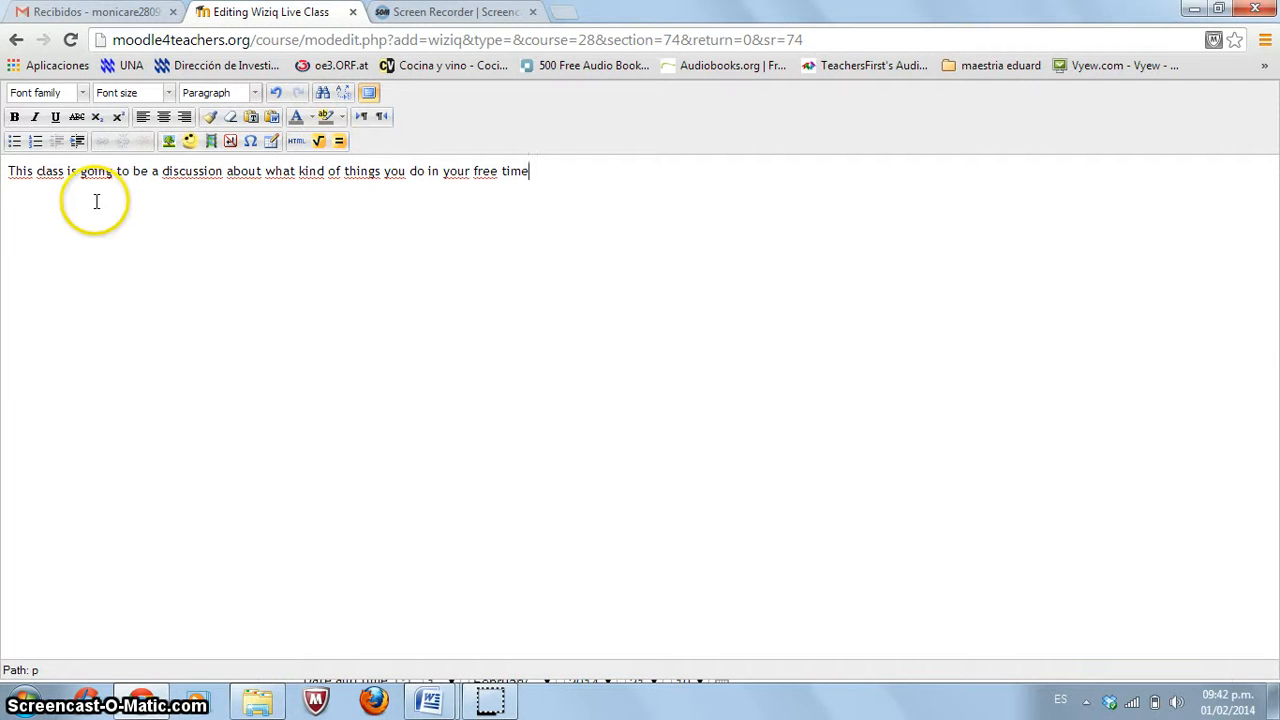
left_click(369, 93)
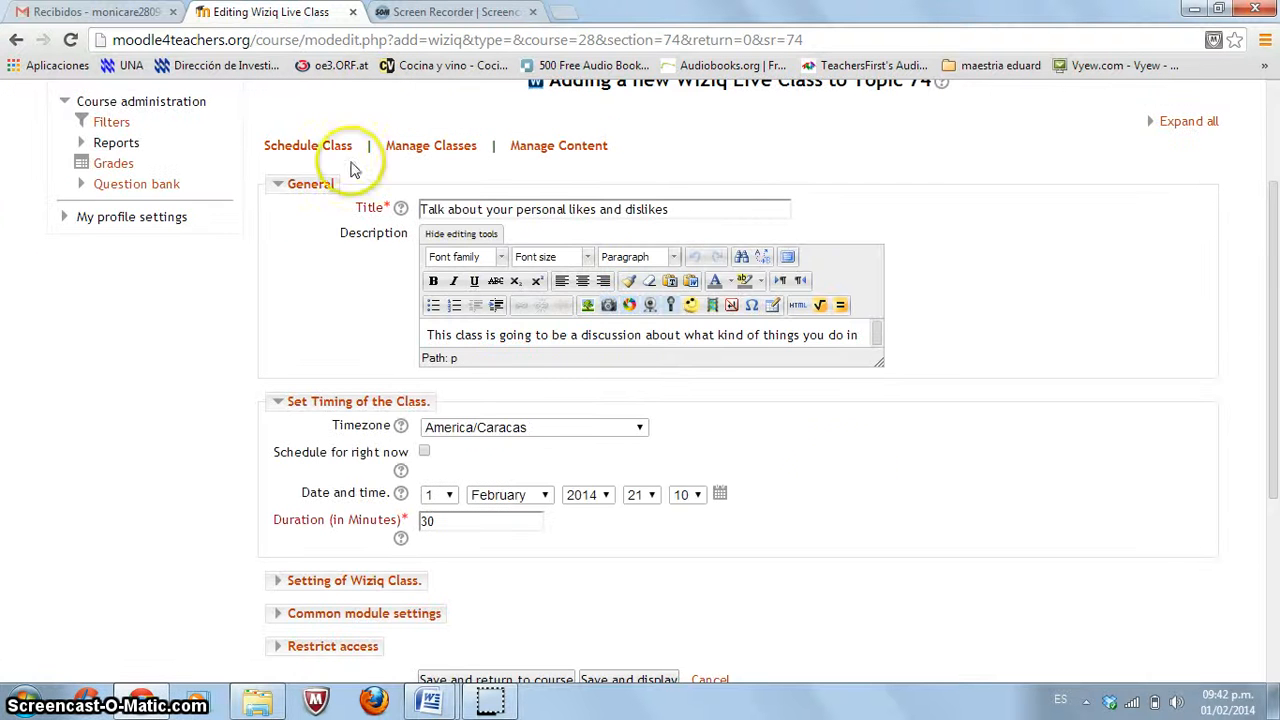
Choose the America/Caracas timezone and set the day of the class to 3 in February 2014.
scroll(980, 519, "down", 1)
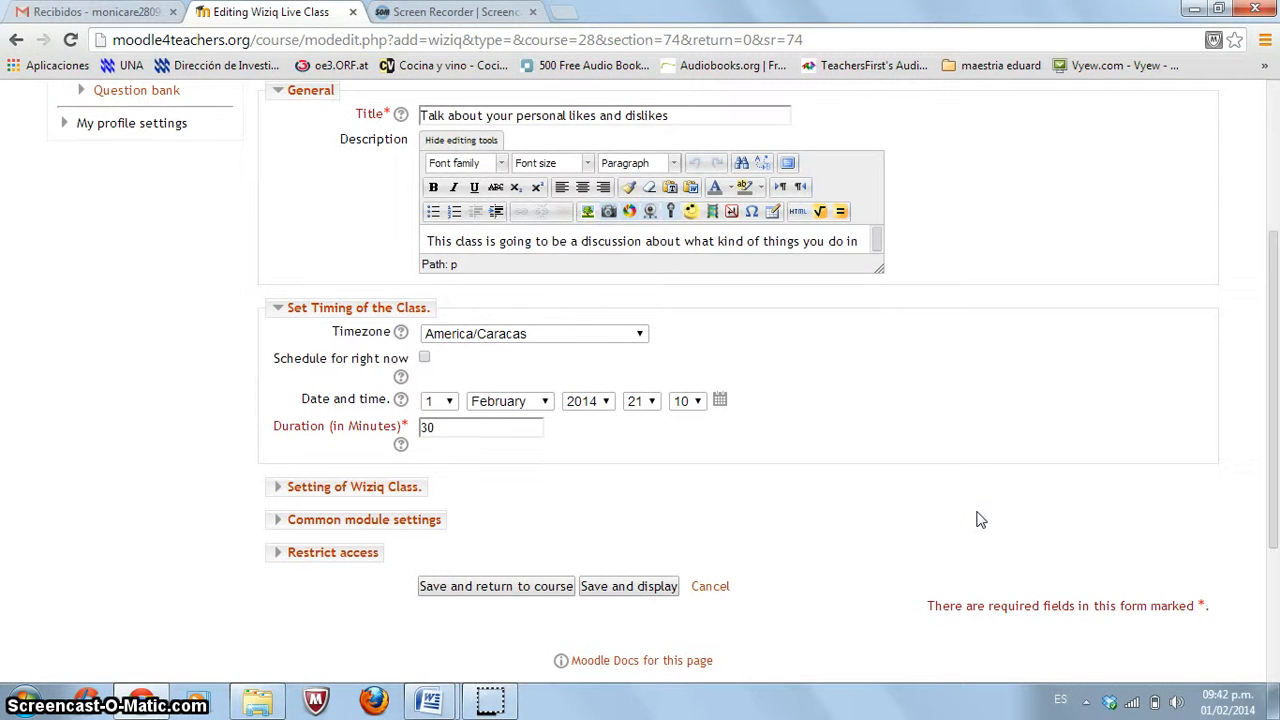
left_click(1006, 386)
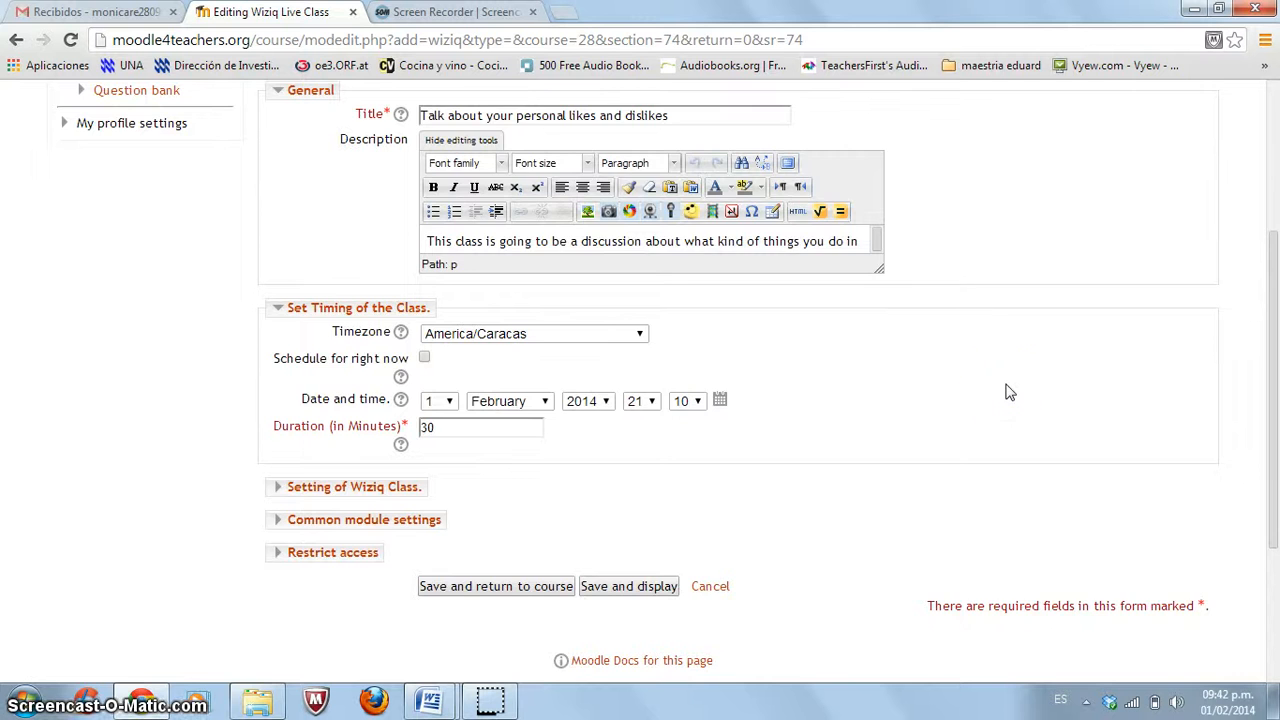
scroll(1008, 392, "down", 2)
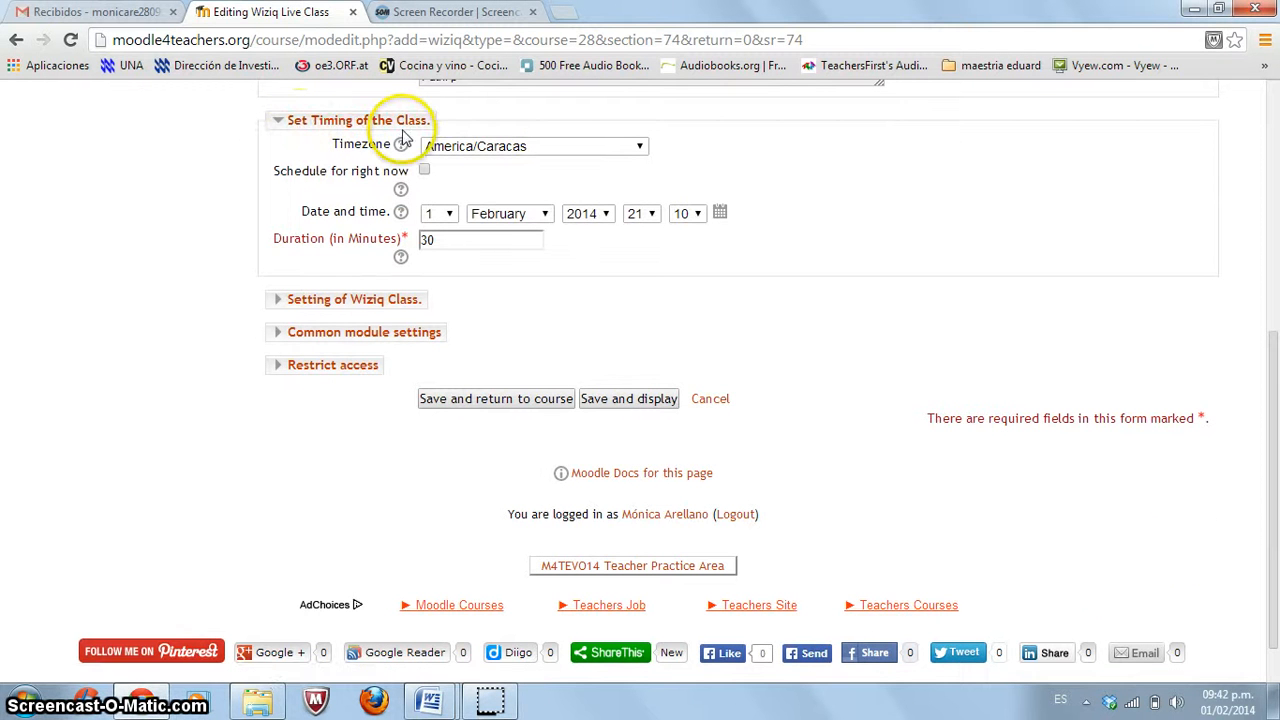
left_click(640, 148)
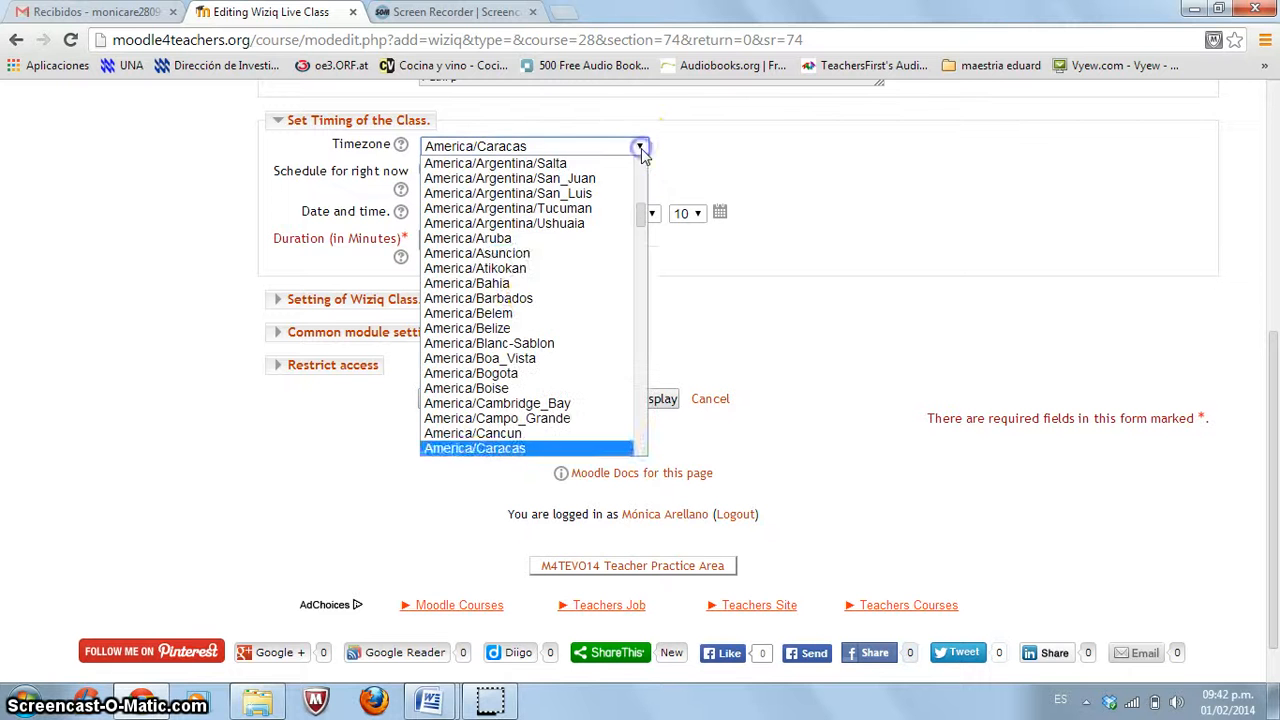
left_click(525, 449)
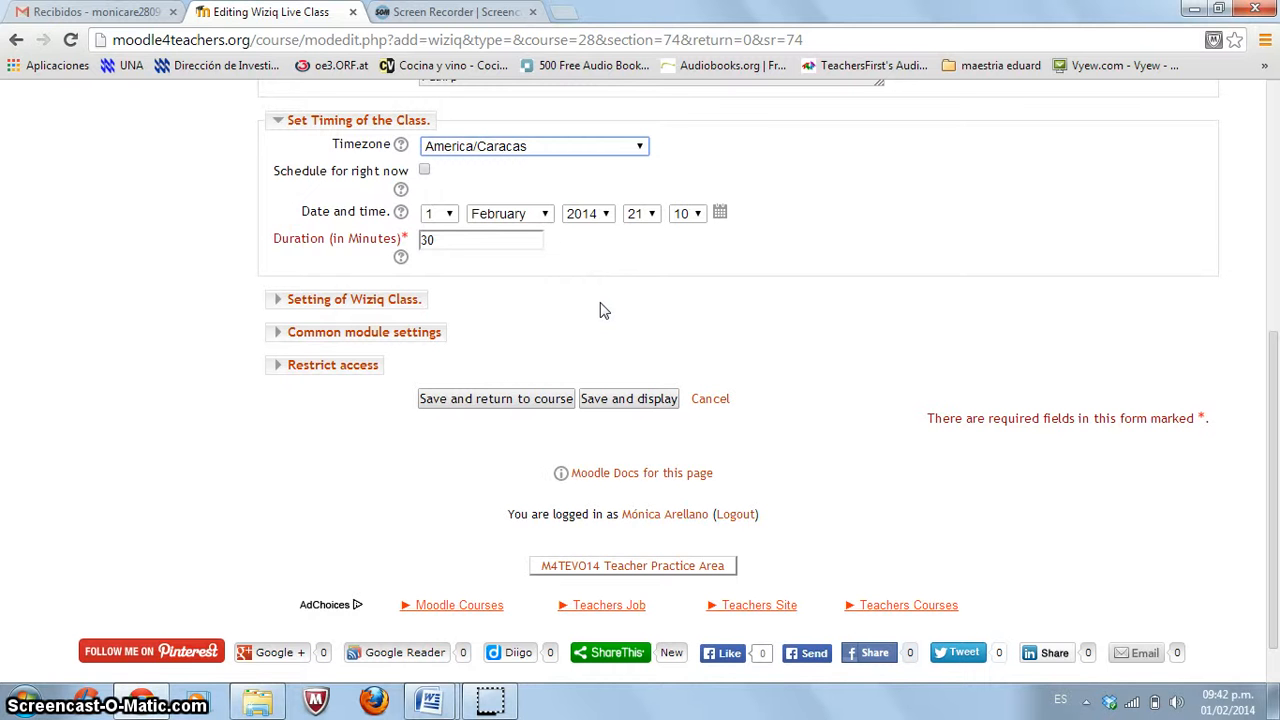
left_click(442, 213)
left_click(434, 262)
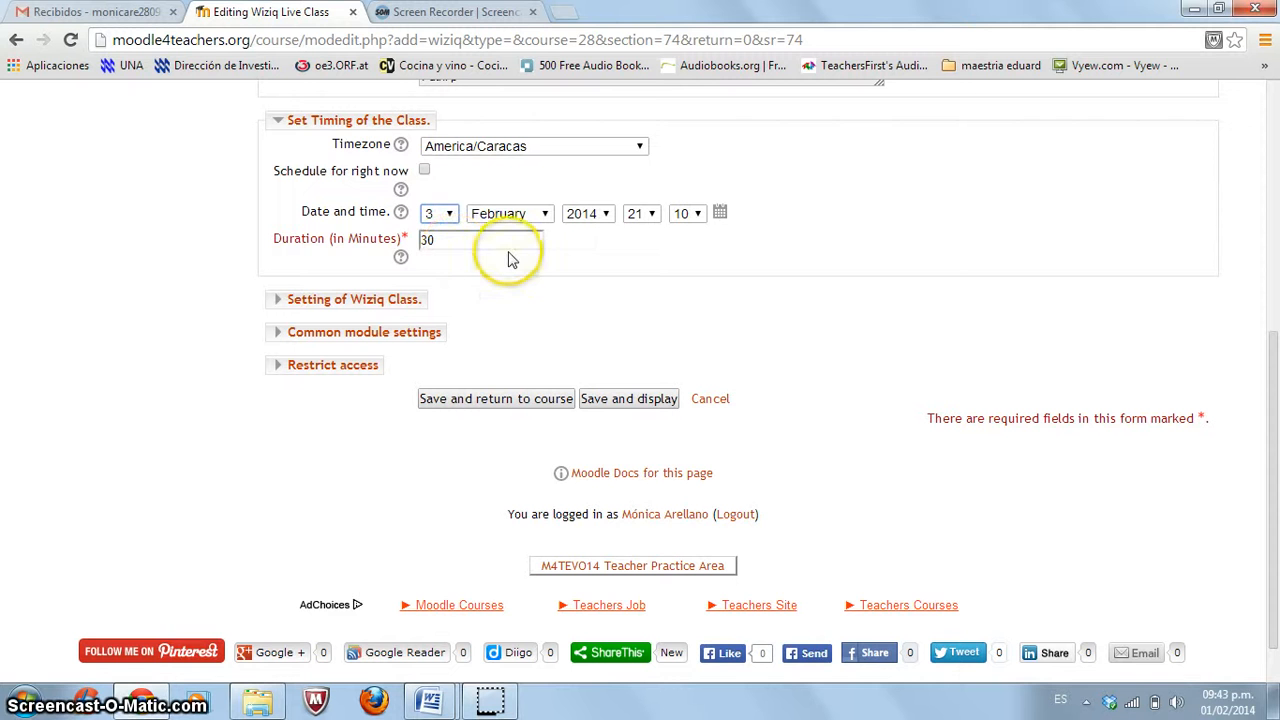
Check the Wiziq class, common module and restrict access settings, and save and display the live class.
scroll(340, 300, "up", 1)
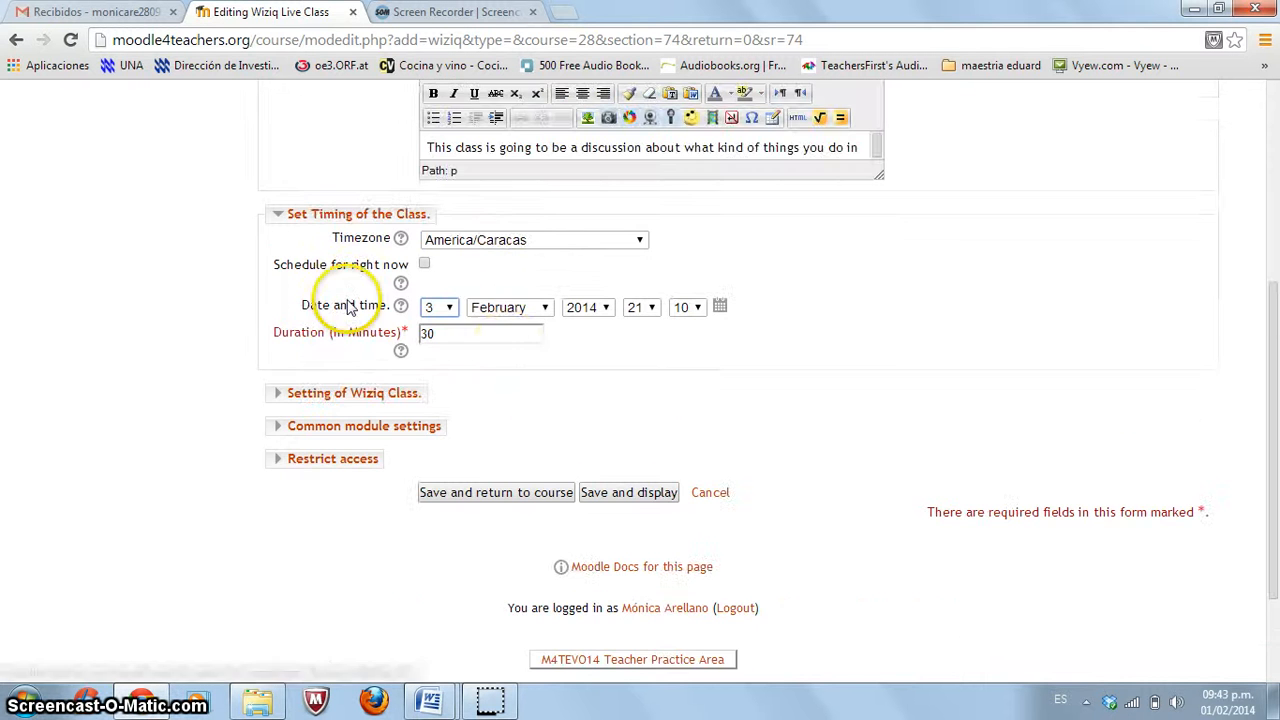
left_click(326, 393)
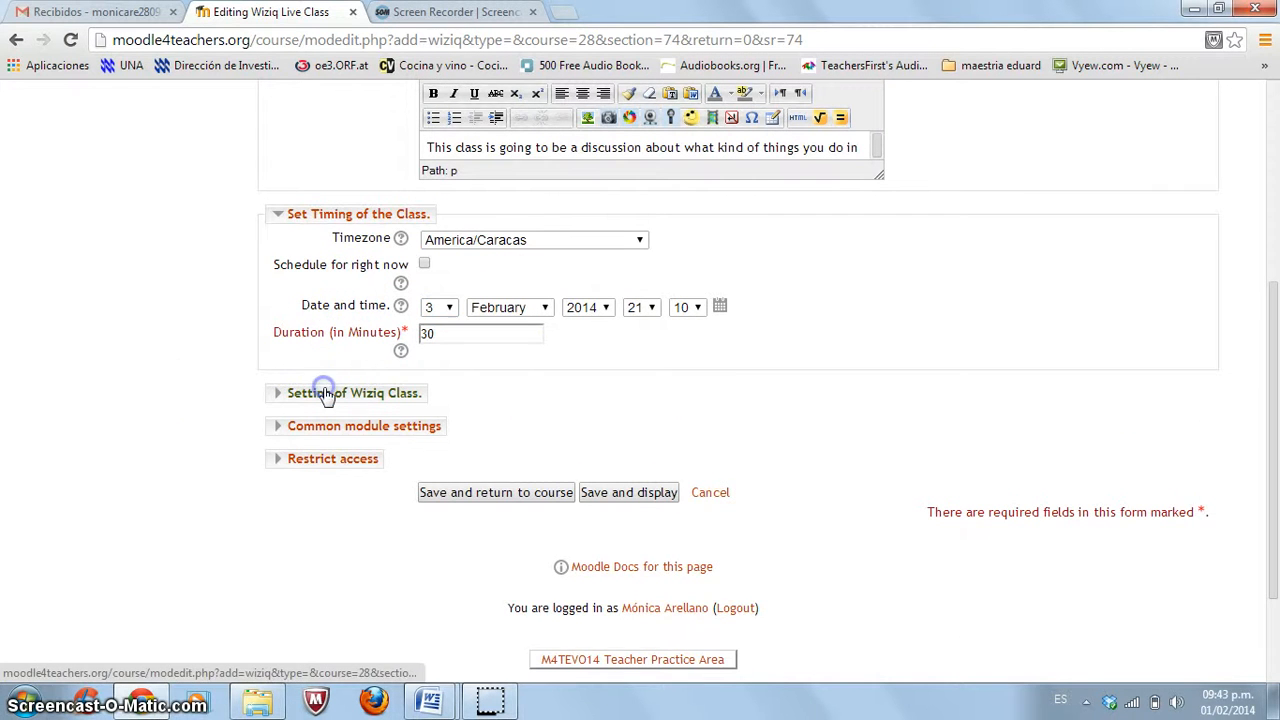
scroll(200, 395, "down", 2)
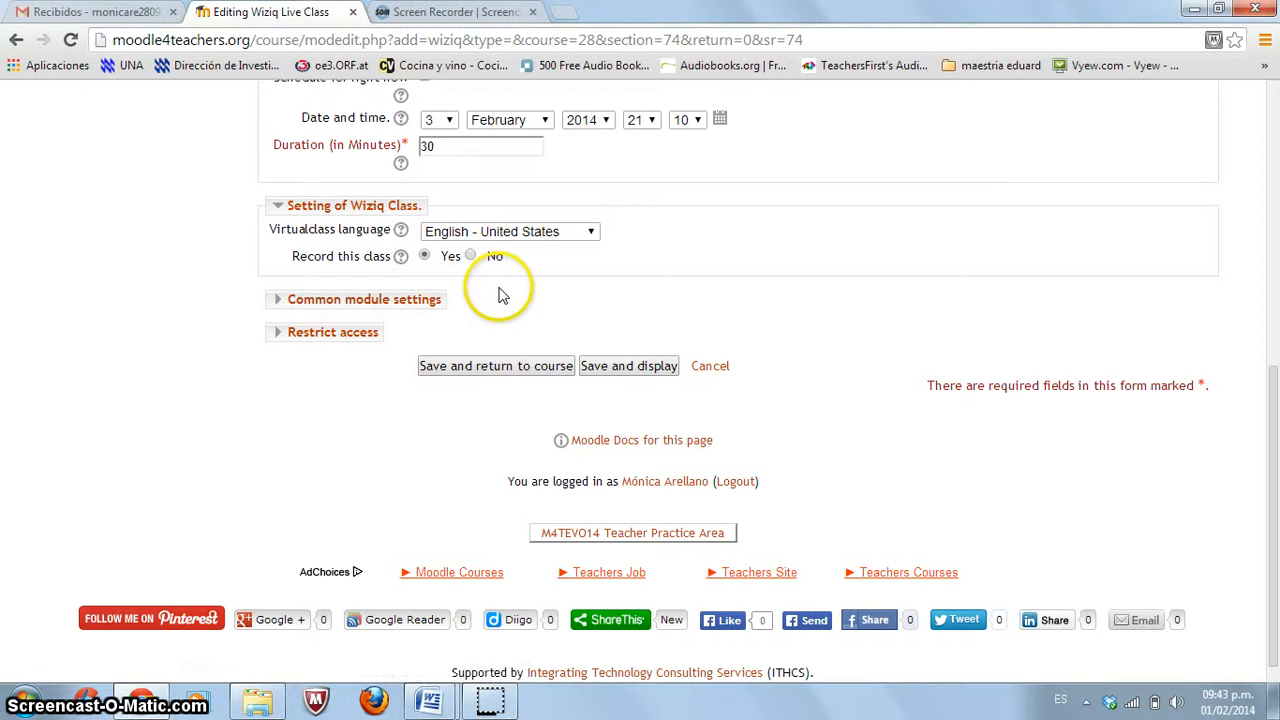
left_click(381, 306)
left_click(381, 306)
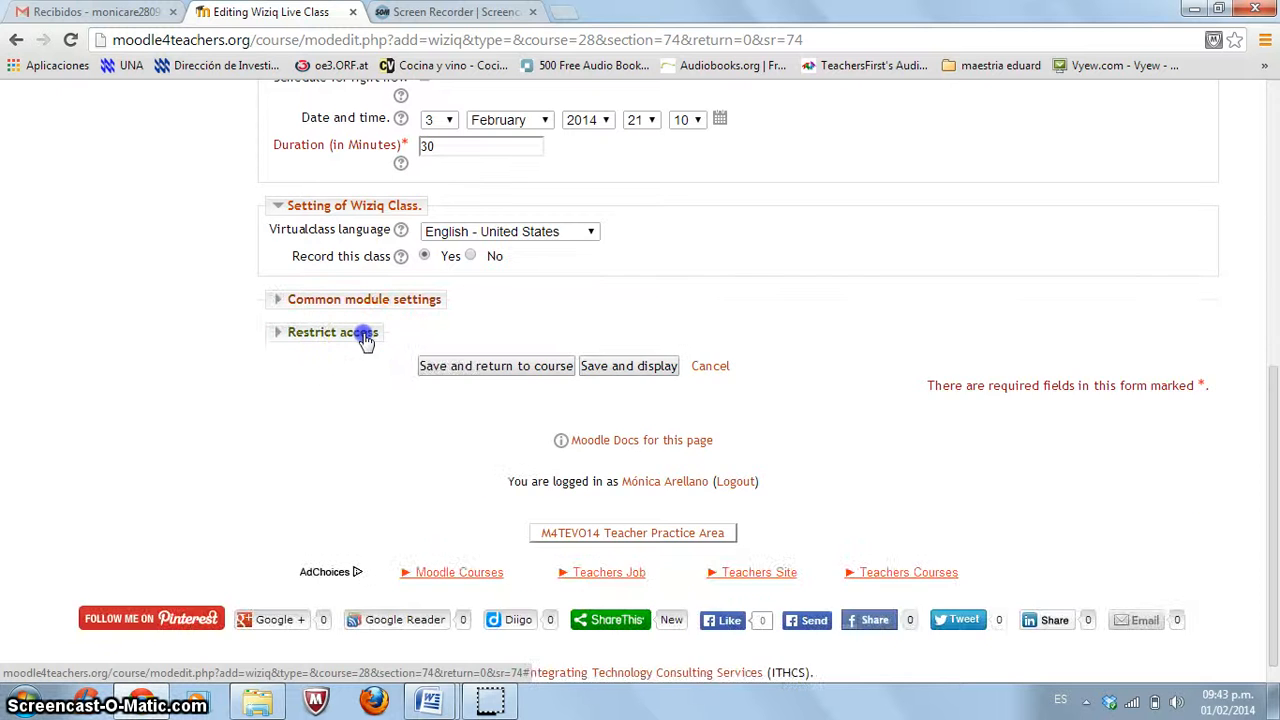
left_click(365, 333)
left_click(365, 336)
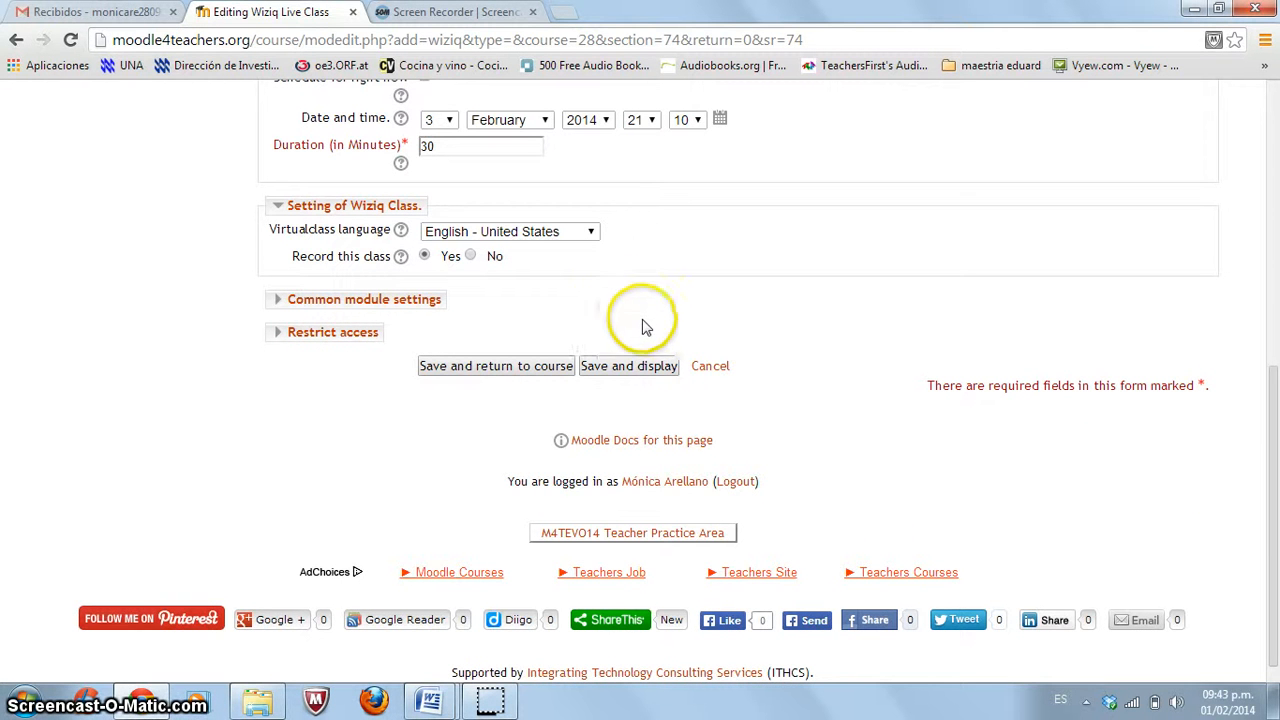
left_click(632, 368)
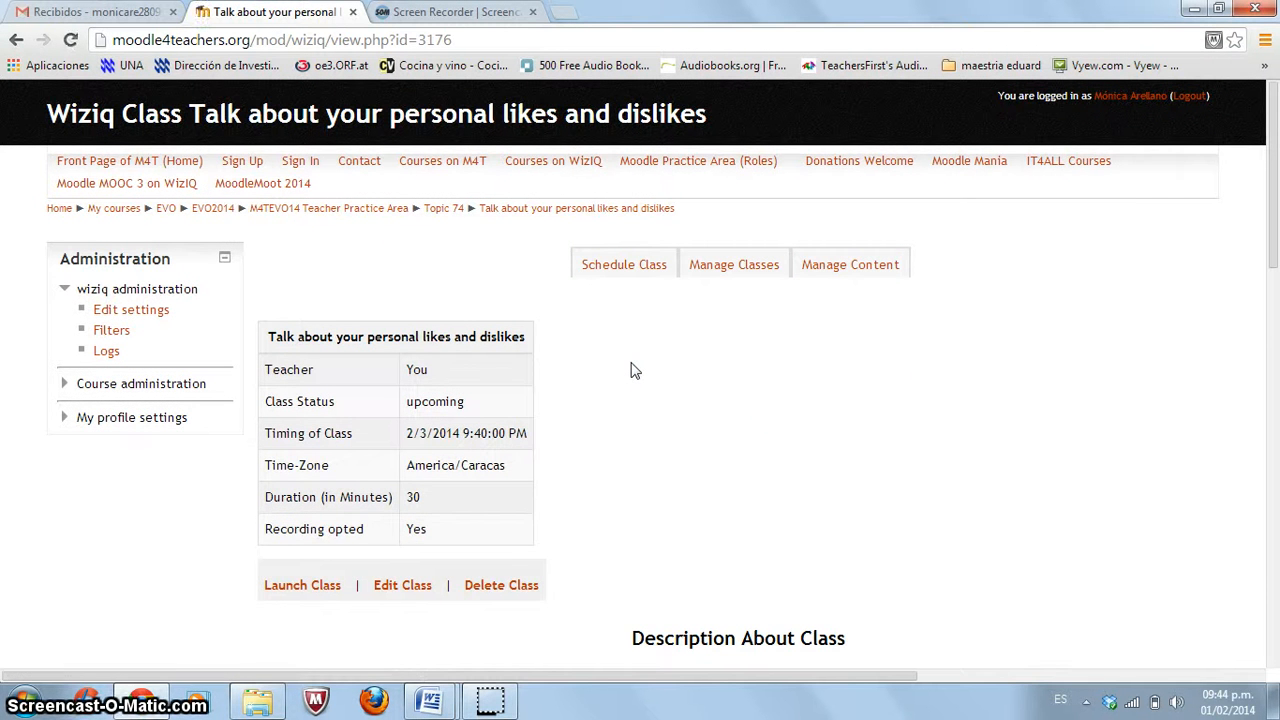
scroll(631, 371, "down", 1)
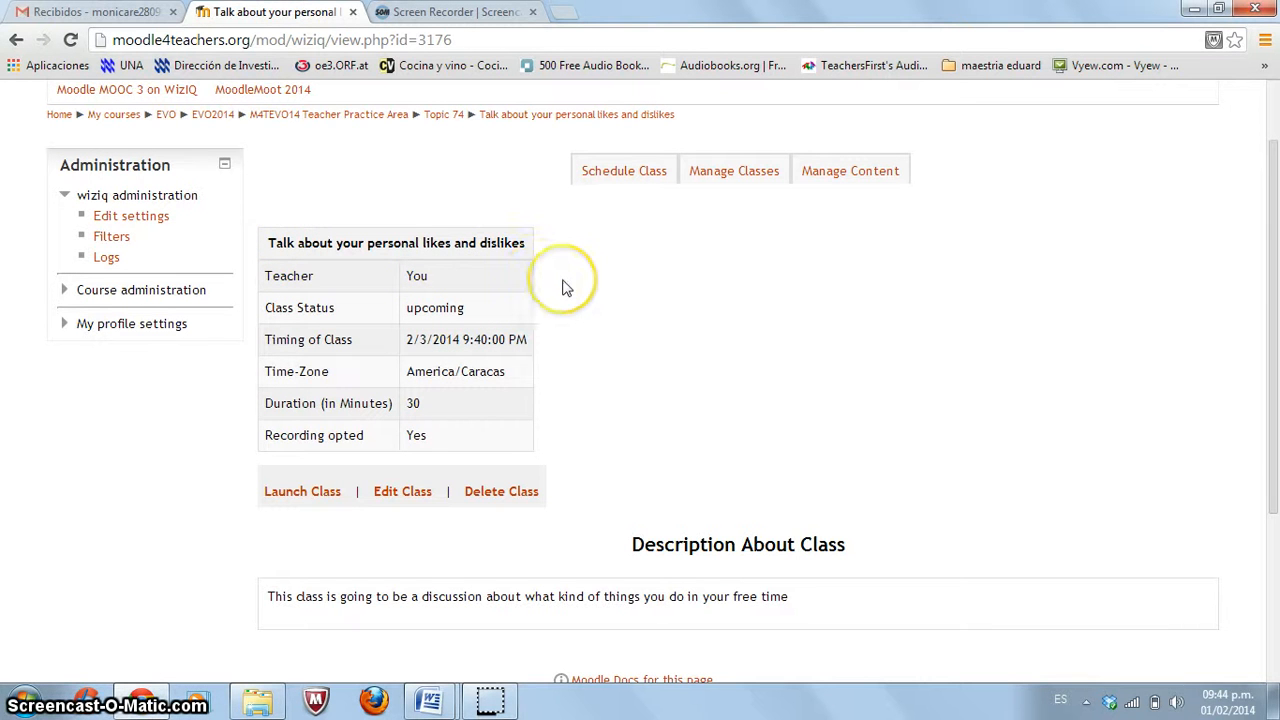
Review the saved live class's details and description, and return to the Topic 74 section of the course.
scroll(614, 306, "down", 1)
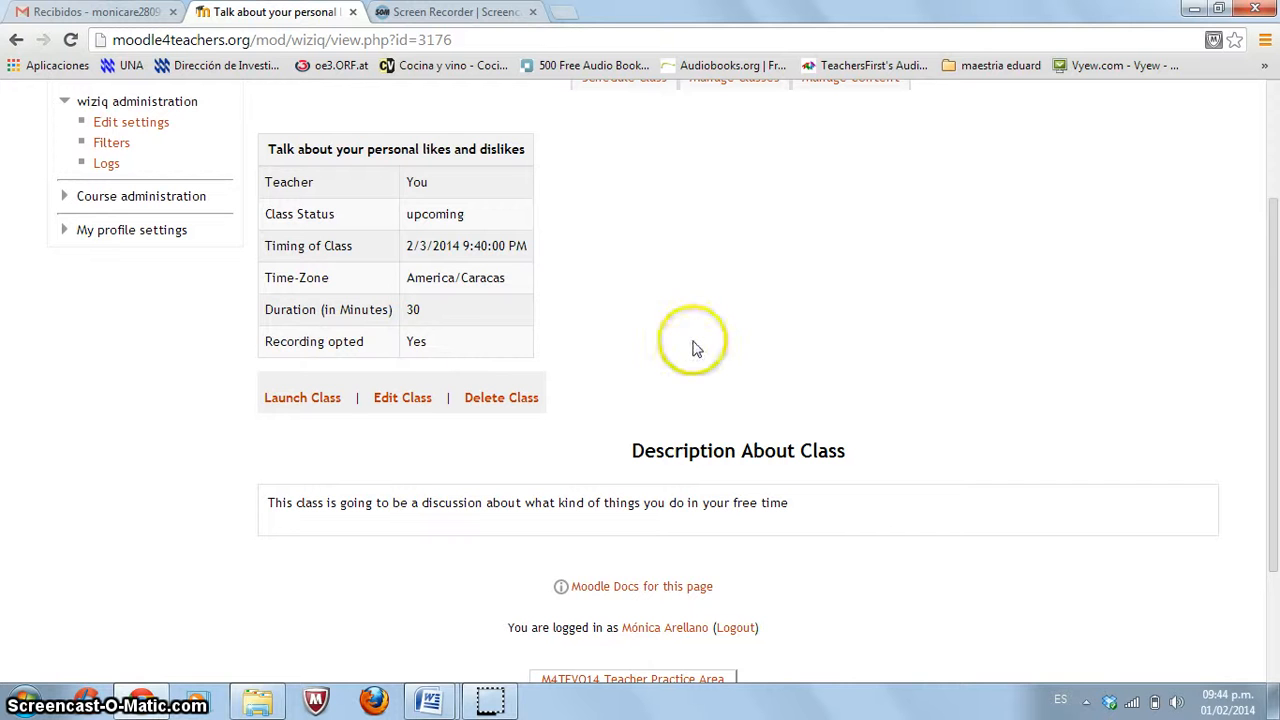
scroll(650, 345, "down", 3)
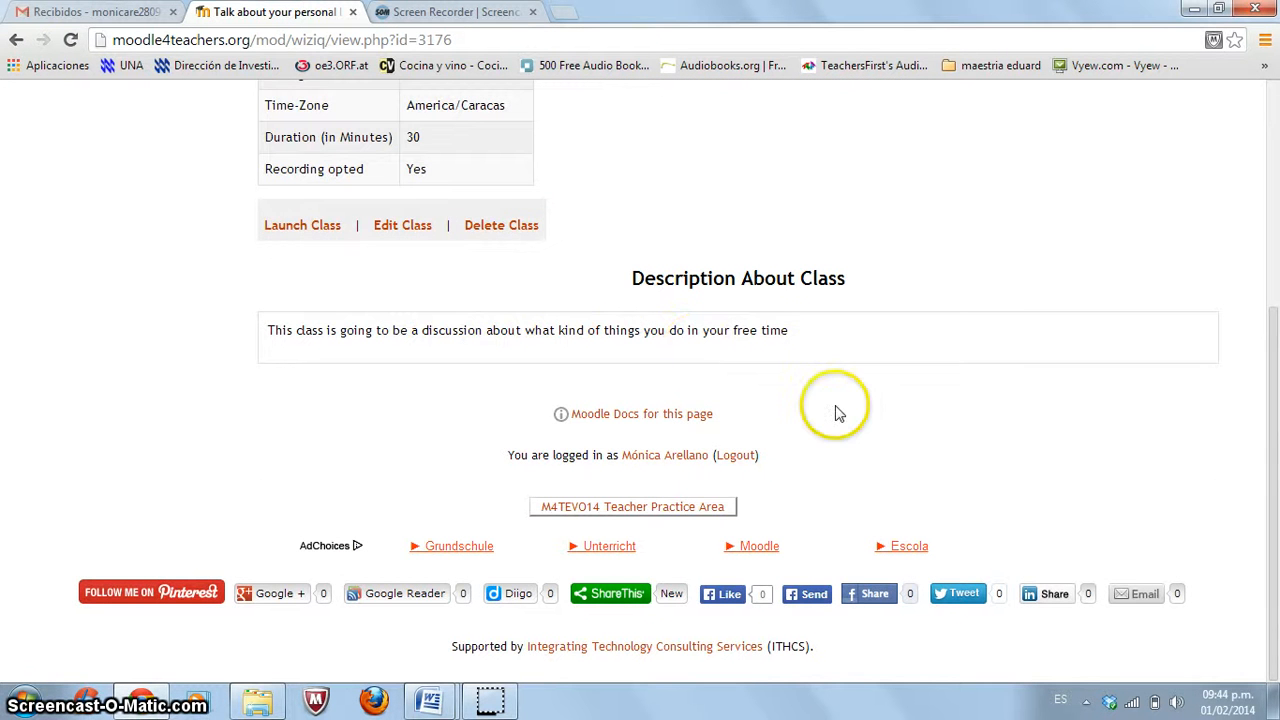
scroll(838, 413, "up", 4)
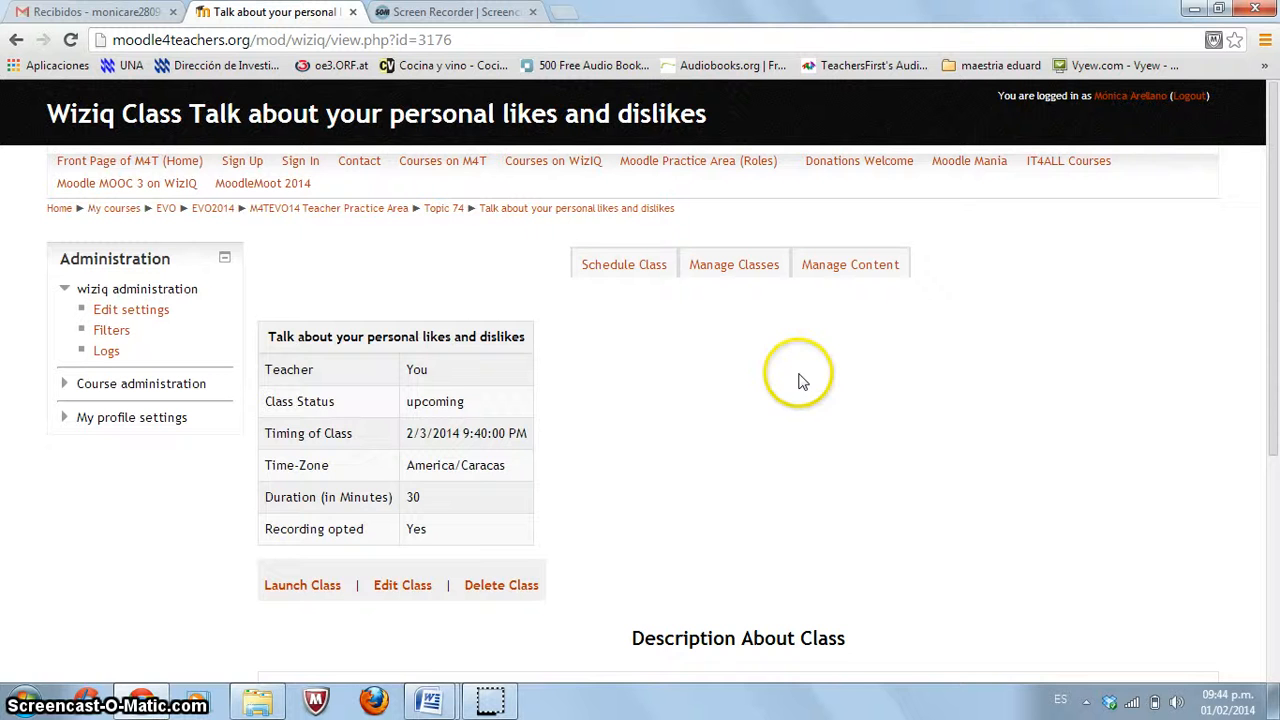
left_click(441, 210)
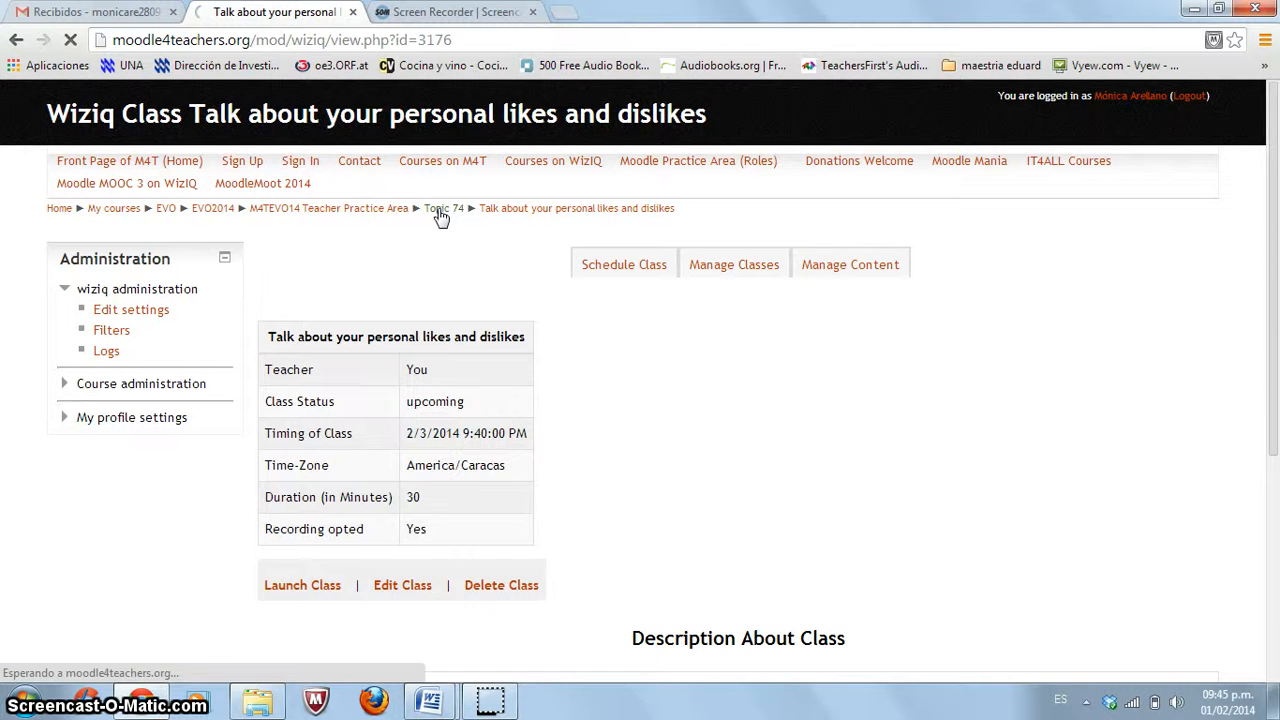
left_click(441, 214)
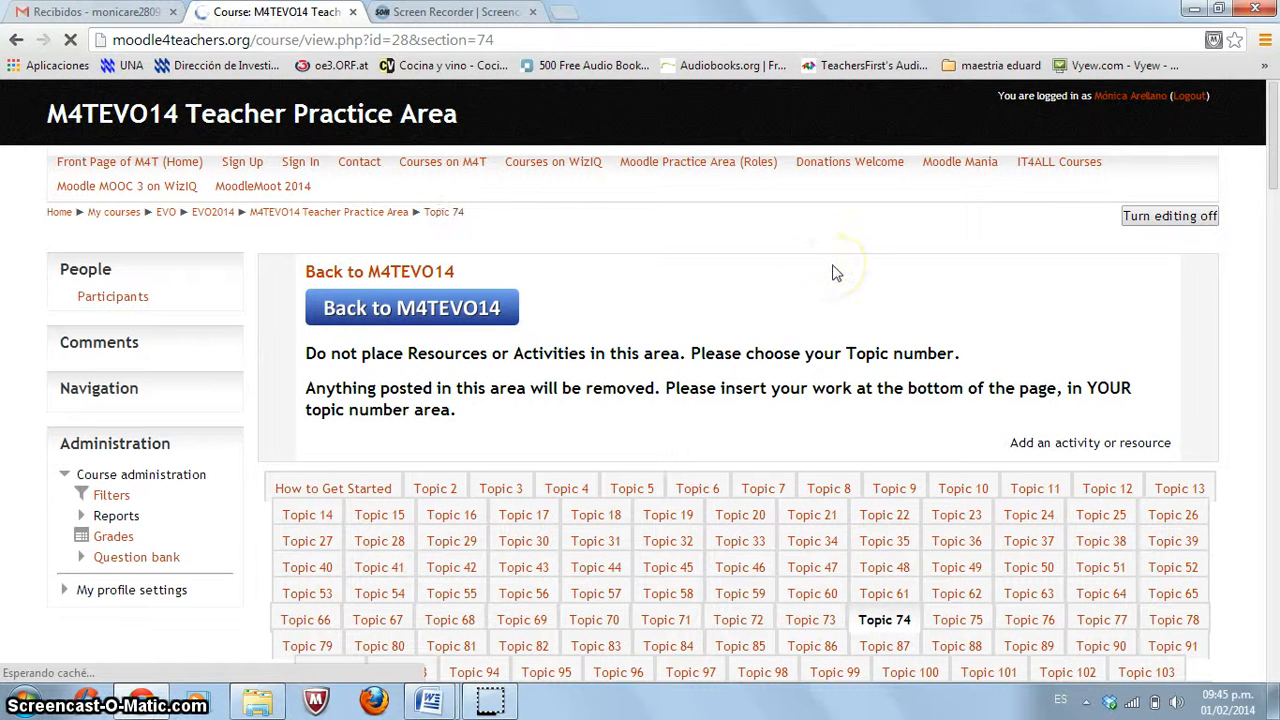
Move the "Talk about your personal likes and dislikes" class above "Support Forum for Topic 74" in the activity list.
scroll(831, 271, "down", 4)
scroll(831, 271, "down", 10)
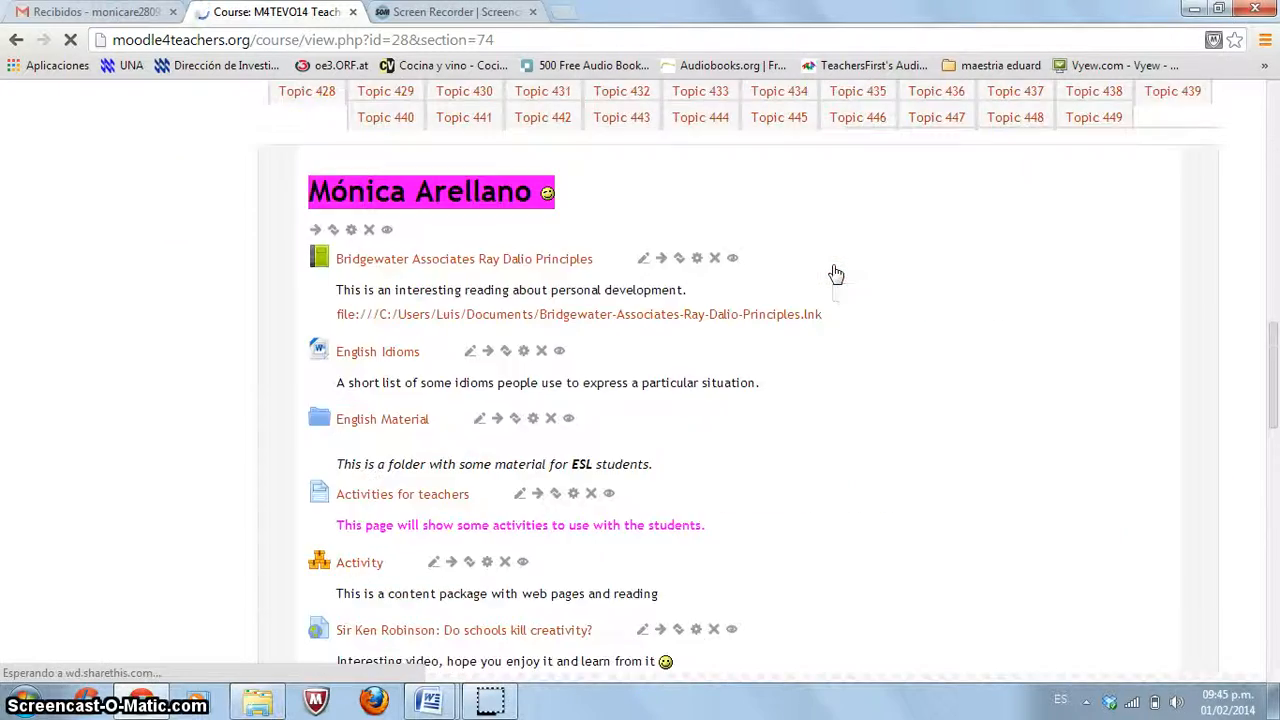
scroll(835, 272, "down", 6)
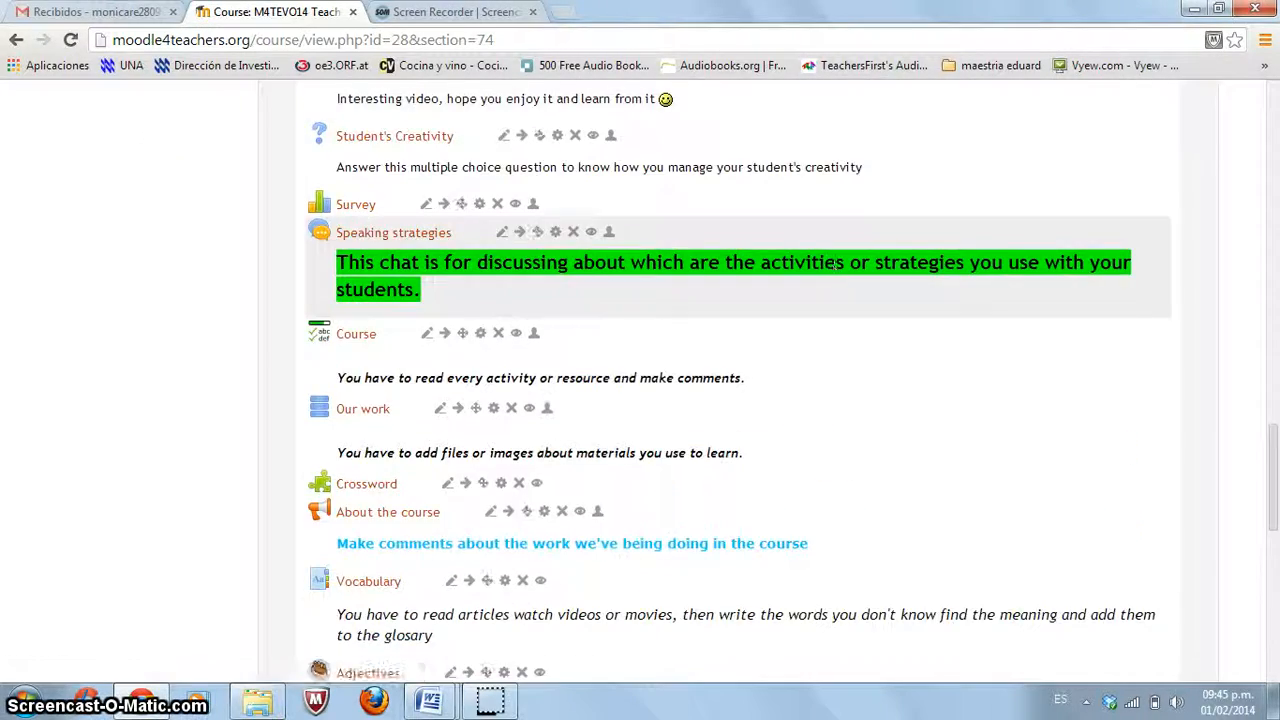
scroll(837, 272, "down", 5)
scroll(837, 272, "down", 1)
scroll(836, 272, "down", 2)
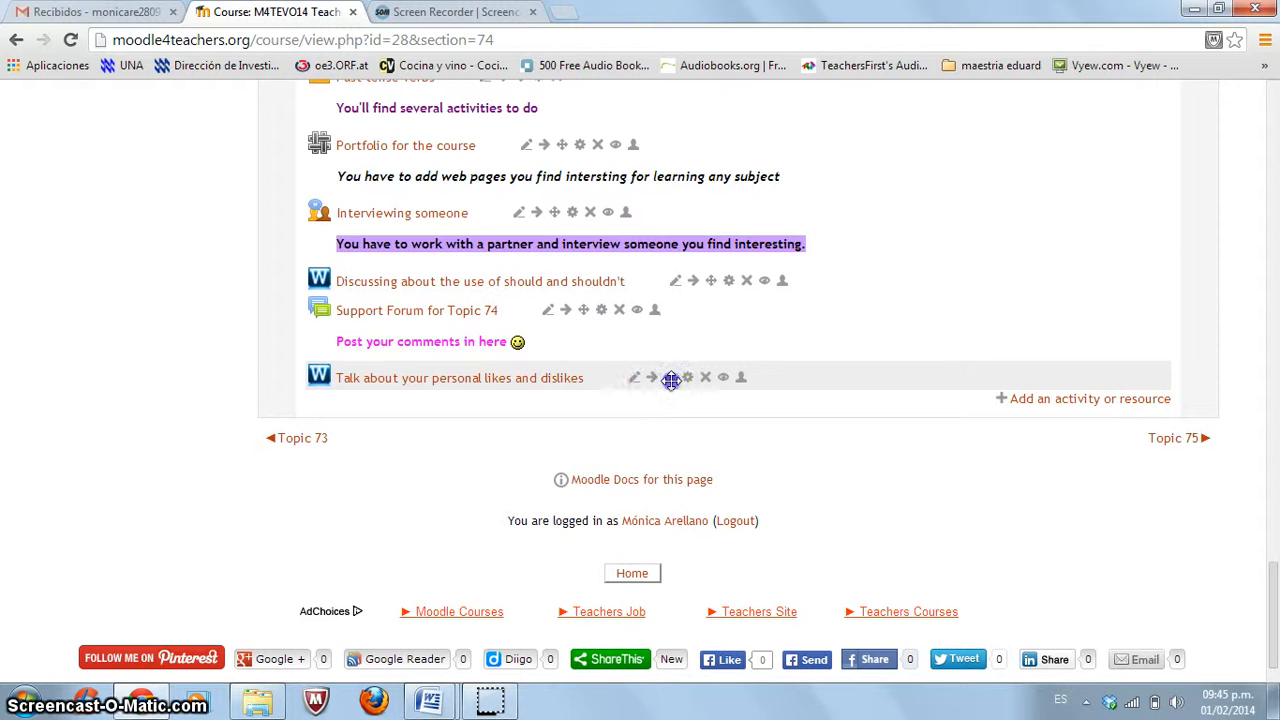
left_click_drag(669, 377, 663, 317)
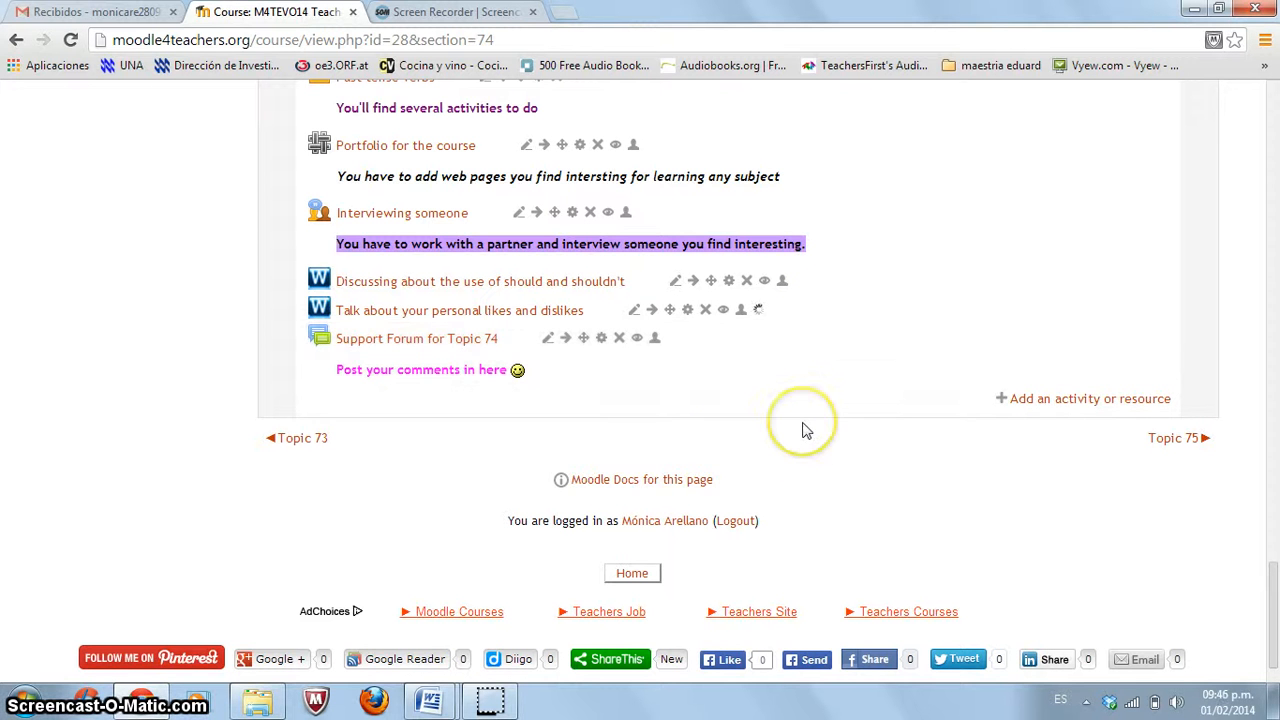
Look over the Topic 74 resources and activities from the section heading to the support forum.
scroll(909, 375, "up", 5)
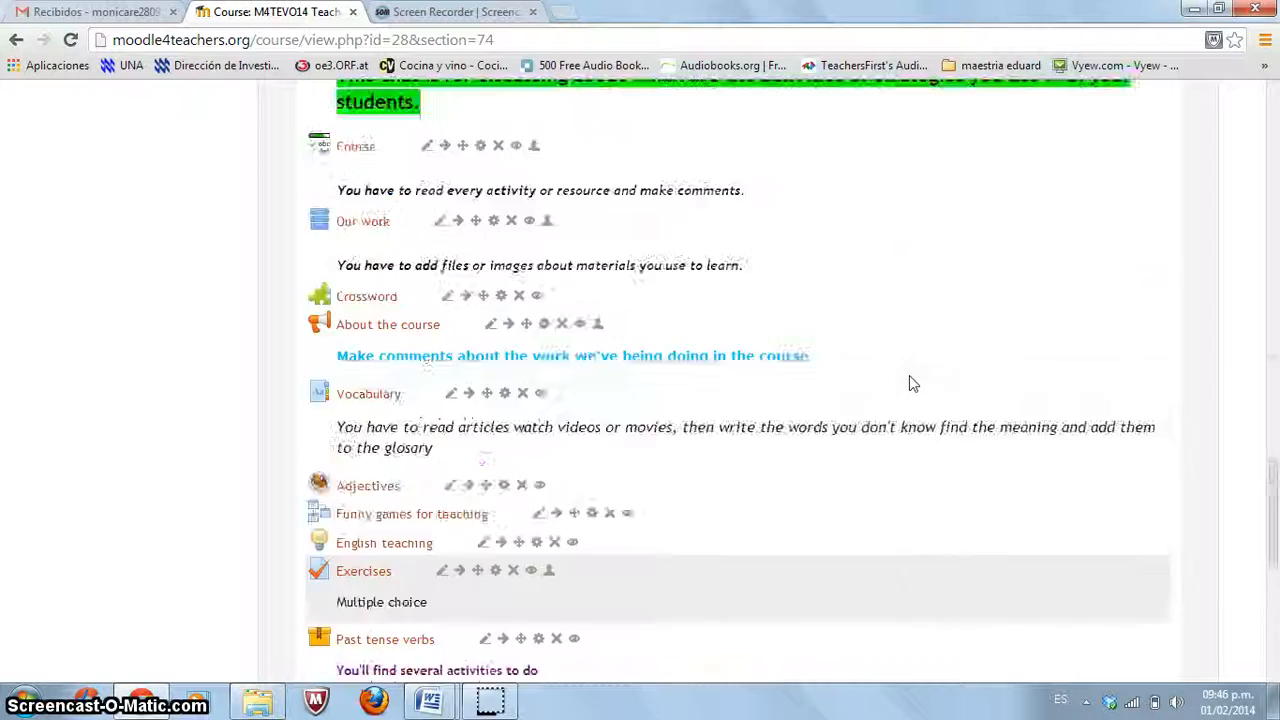
scroll(910, 378, "up", 10)
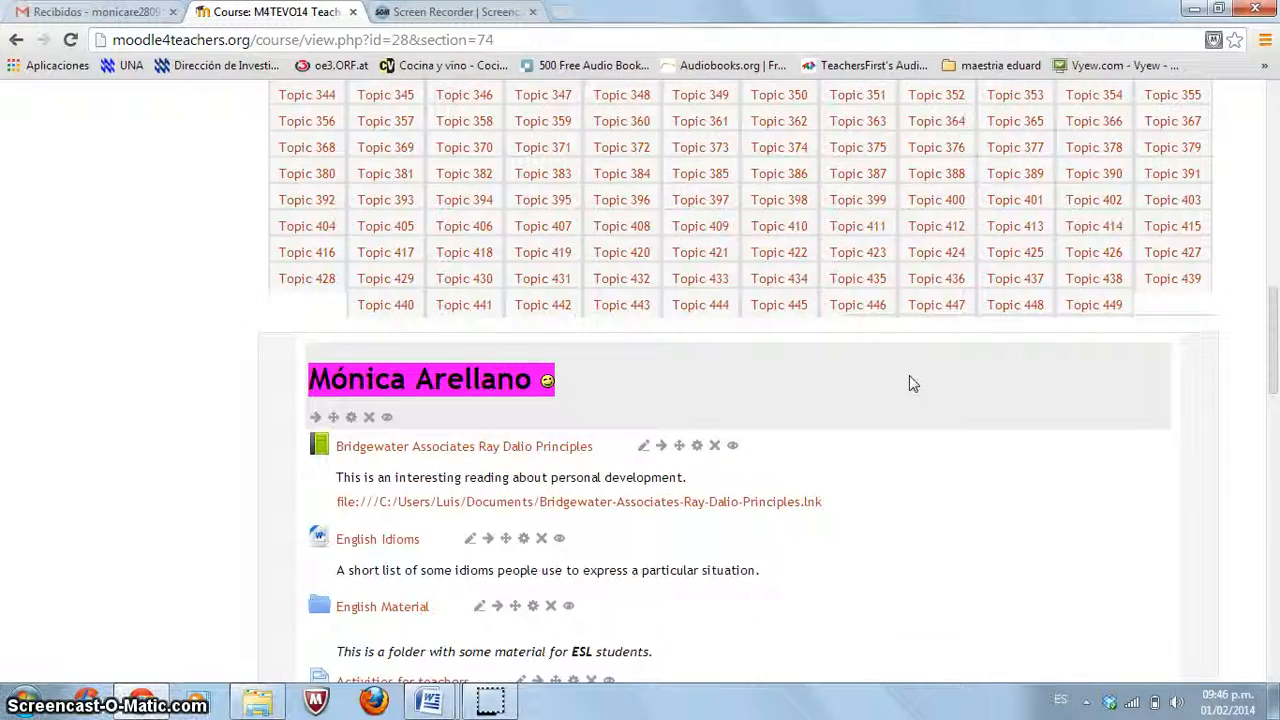
scroll(910, 378, "down", 10)
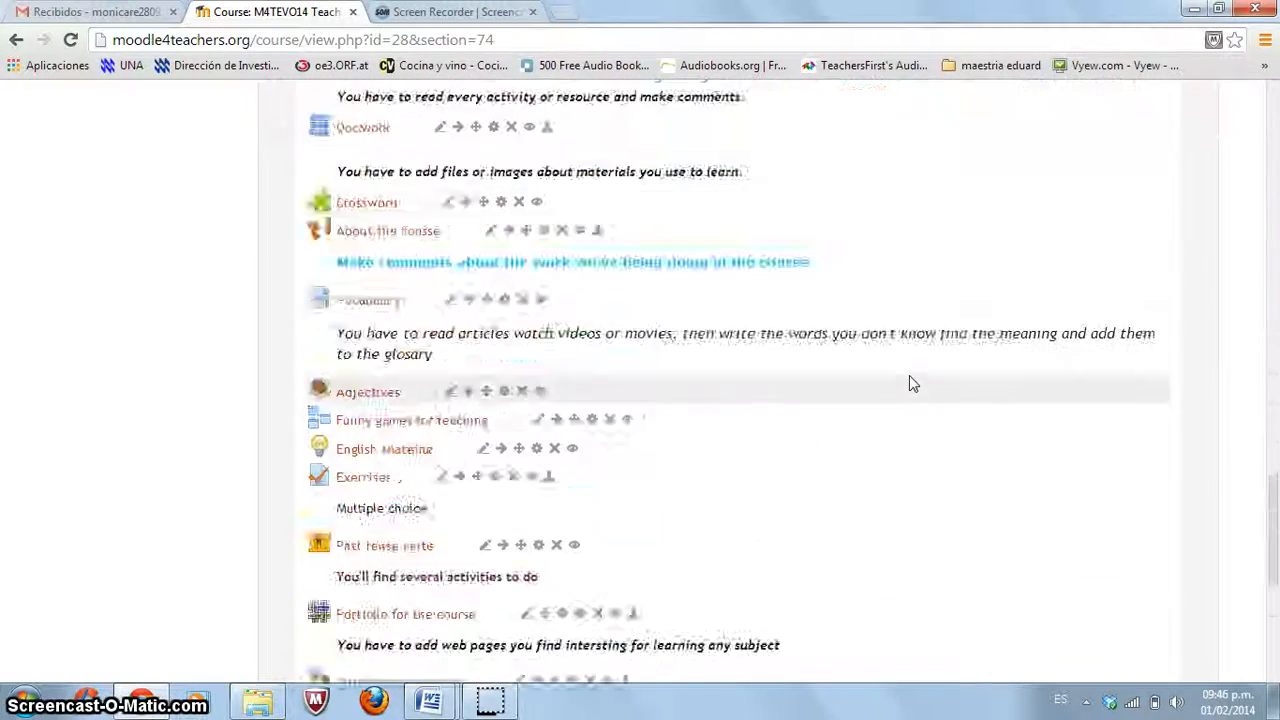
scroll(909, 384, "down", 5)
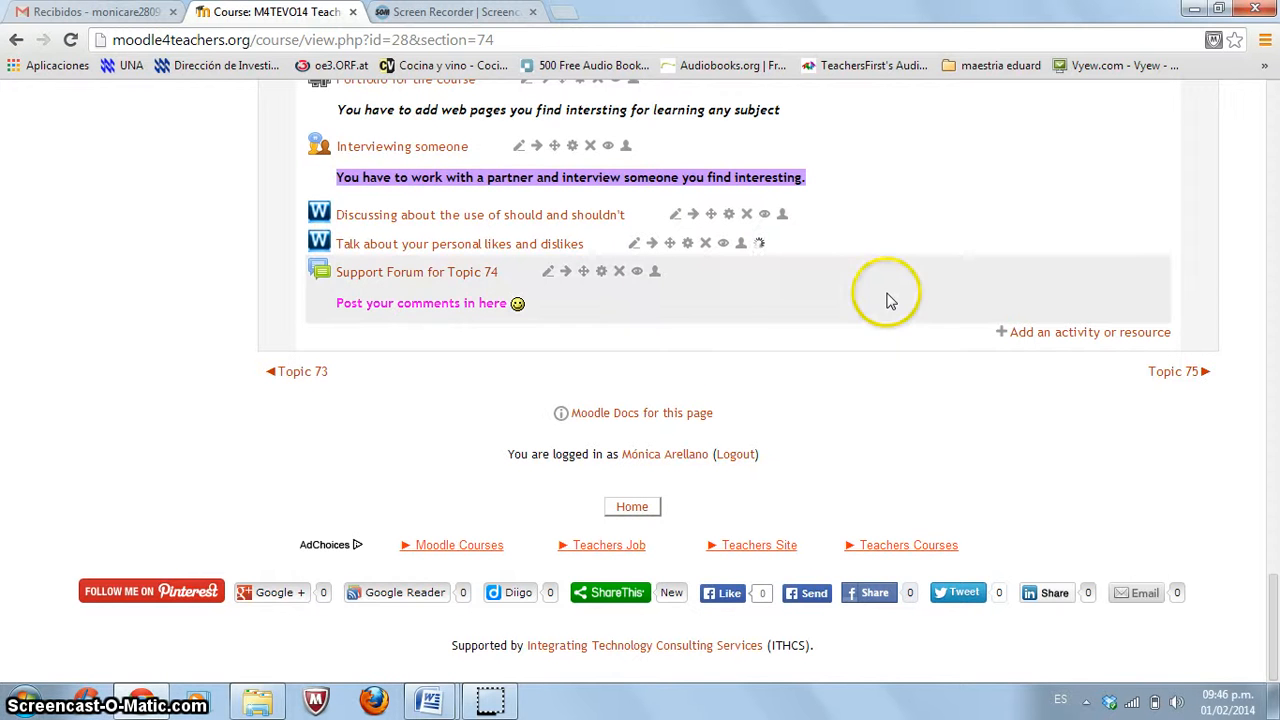
scroll(890, 301, "up", 4)
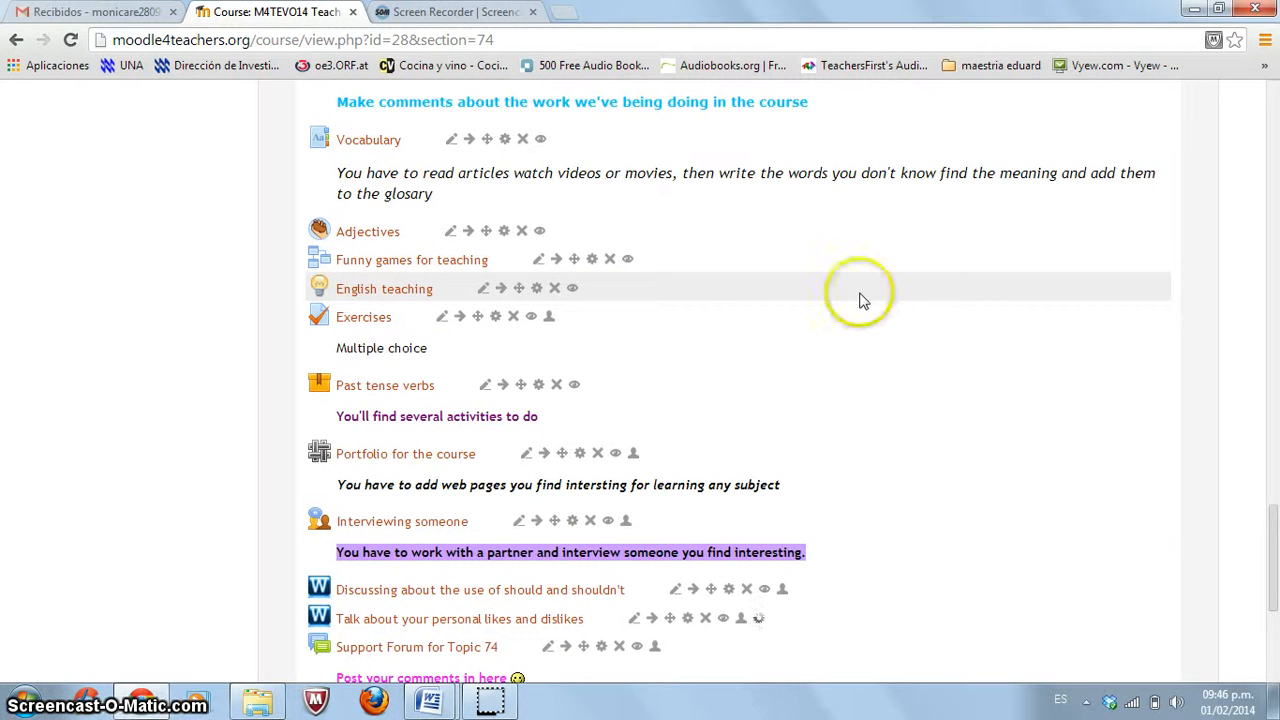
left_click(505, 704)
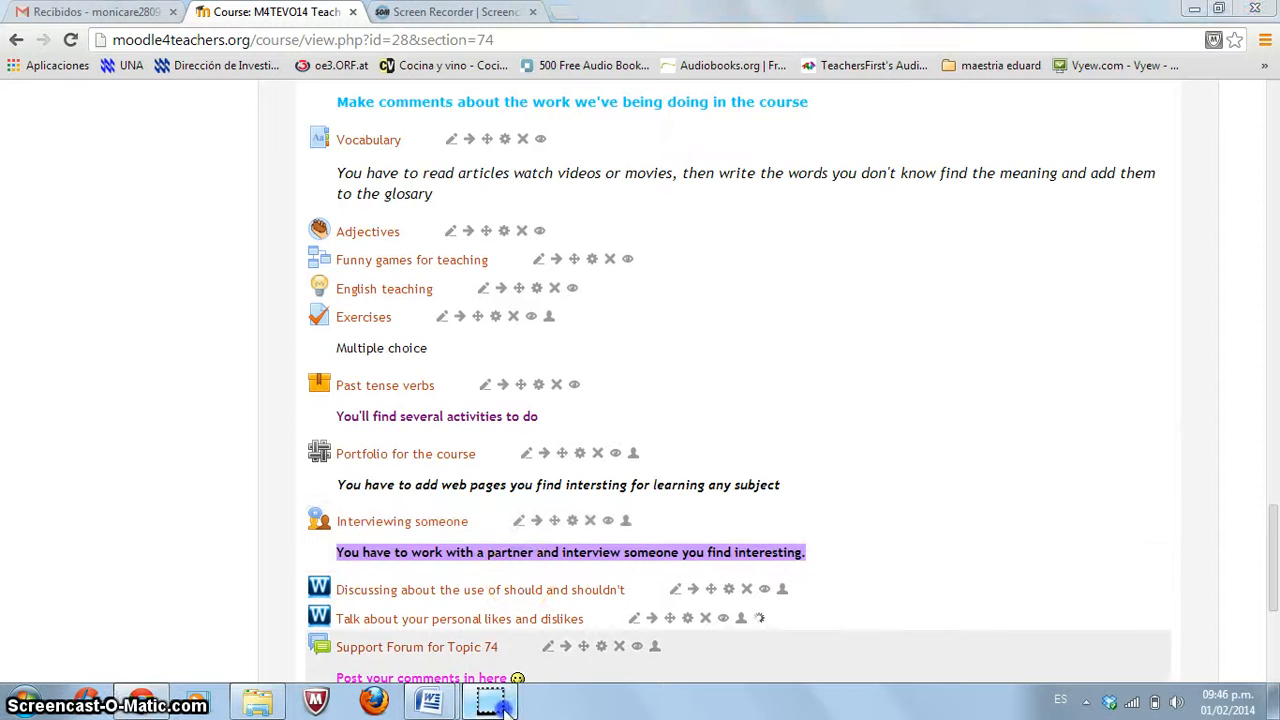